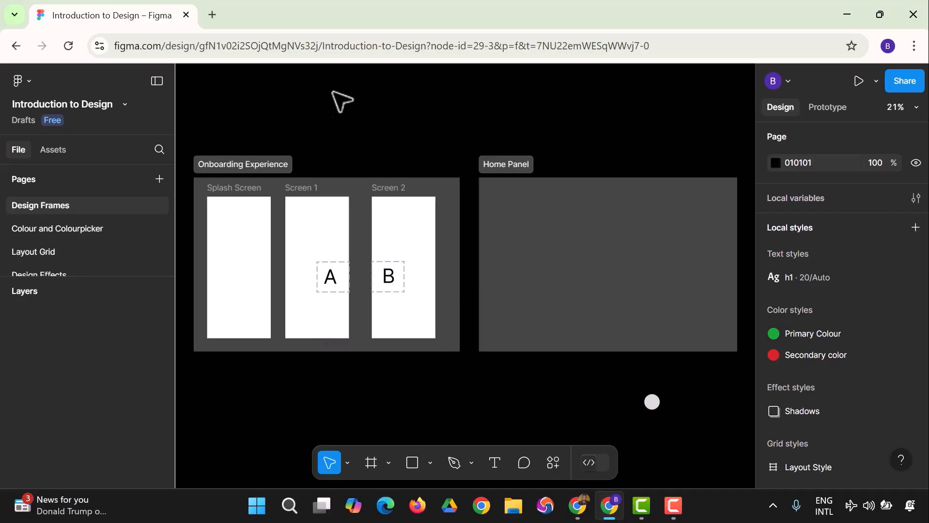
pyautogui.rightClick(304, 110)
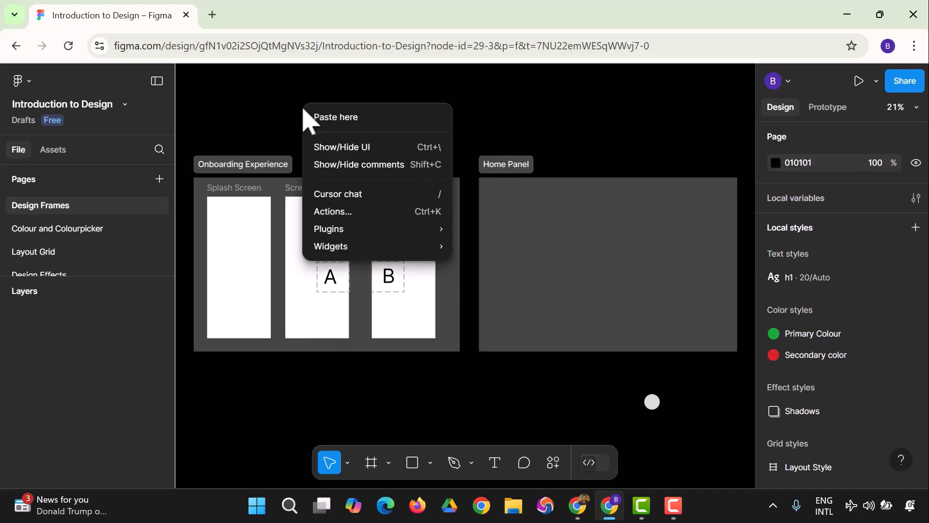
pyautogui.click(271, 100)
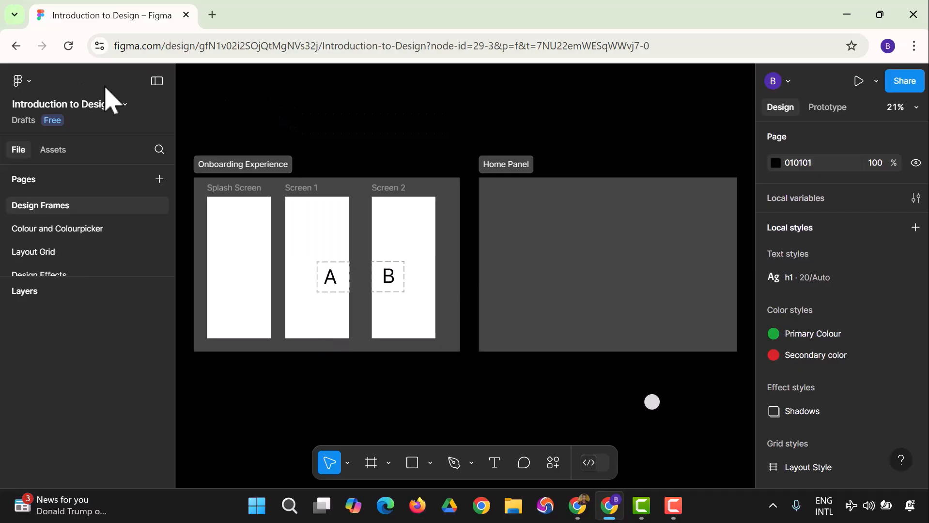
pyautogui.click(30, 82)
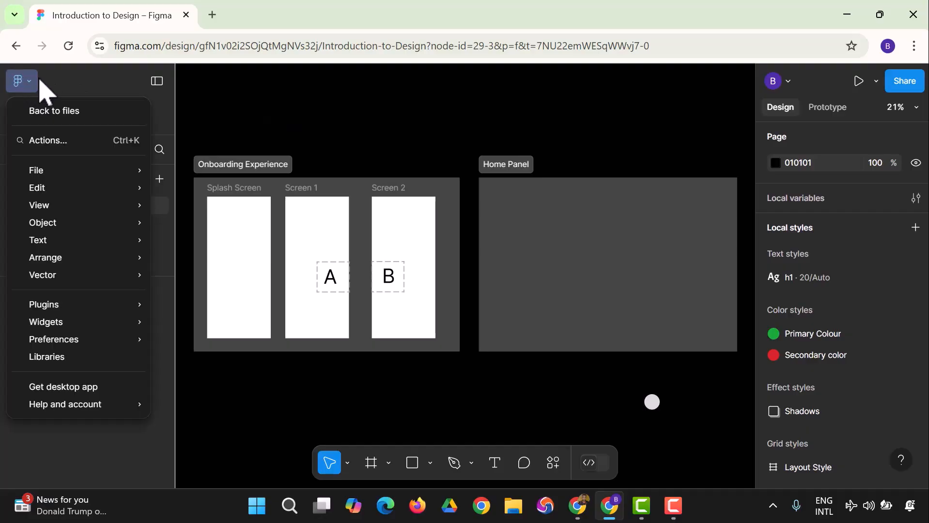
pyautogui.rightClick(314, 108)
pyautogui.moveTo(353, 232)
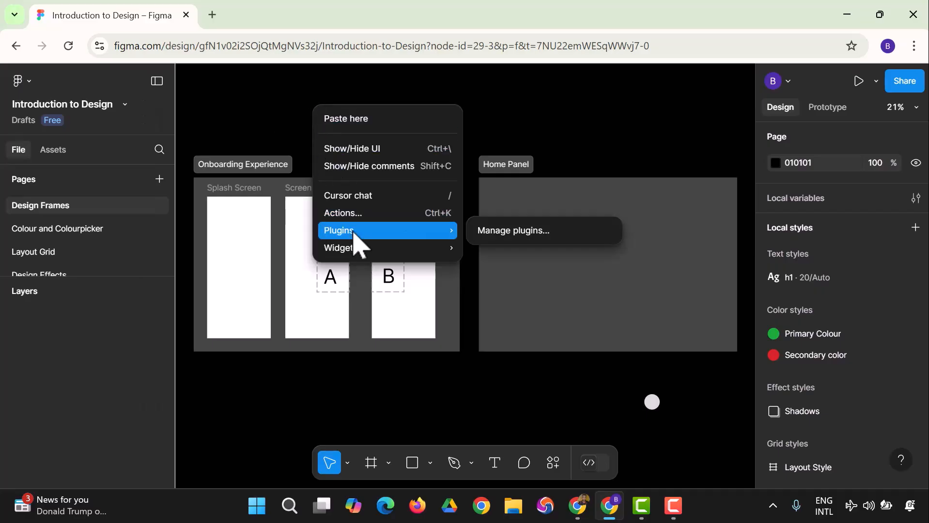
pyautogui.click(107, 115)
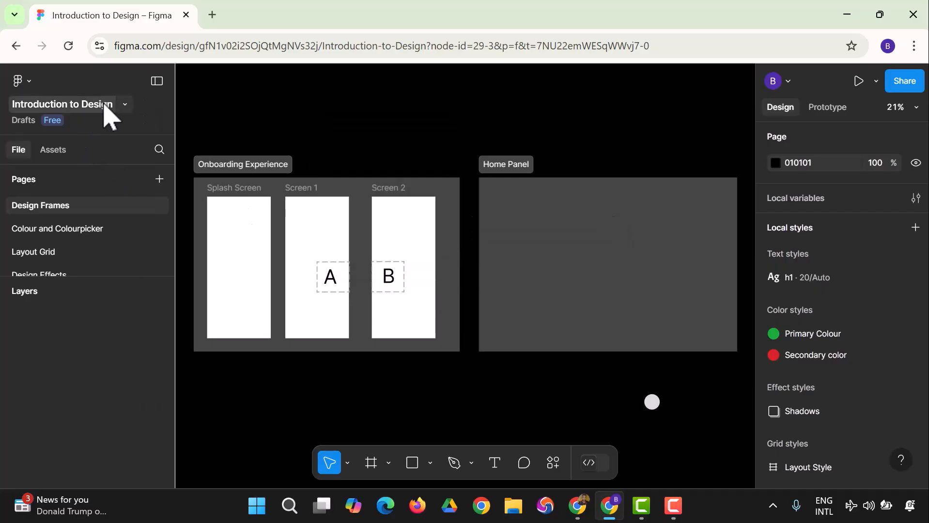
pyautogui.click(114, 104)
pyautogui.click(266, 131)
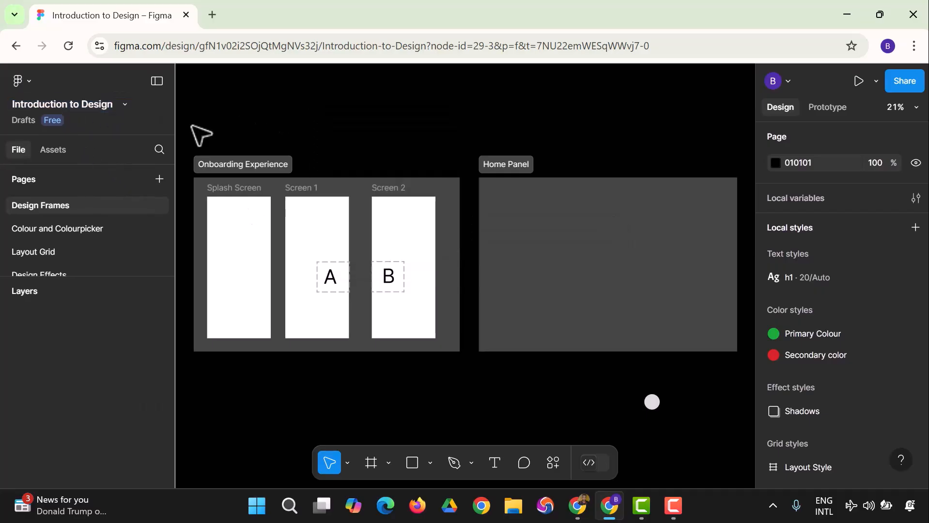
pyautogui.click(127, 107)
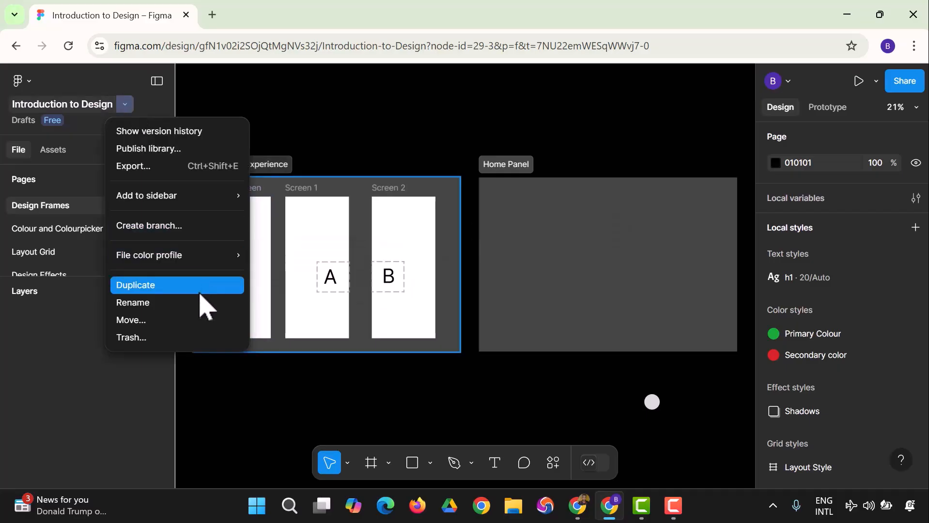
pyautogui.click(70, 126)
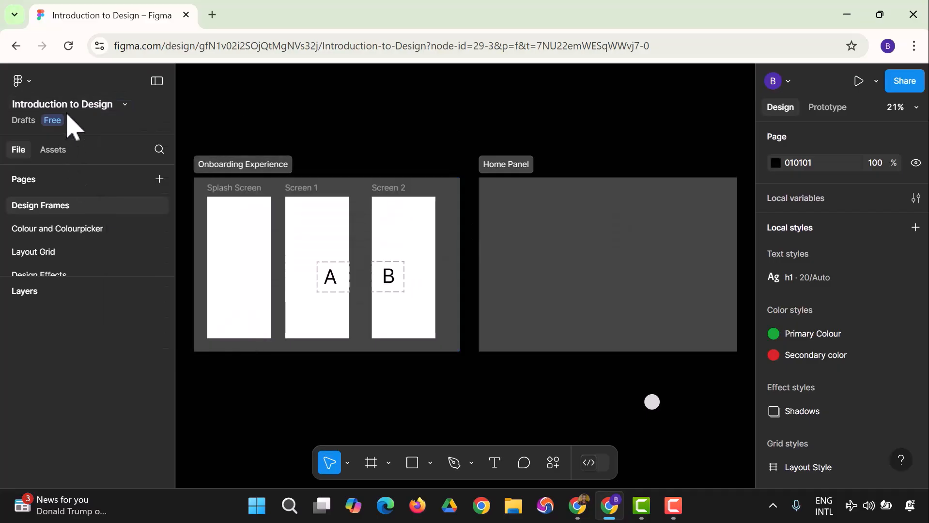
pyautogui.click(29, 86)
pyautogui.moveTo(85, 327)
pyautogui.moveTo(81, 311)
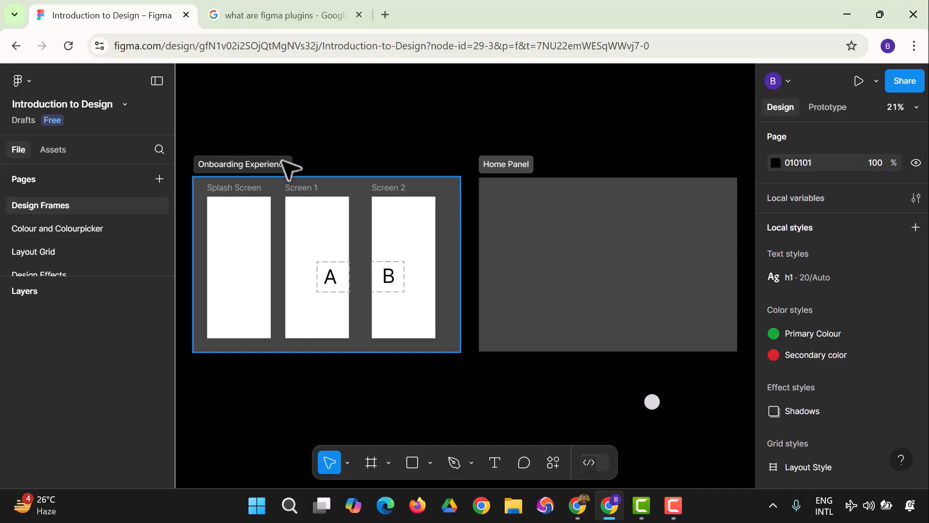
# - Open the plugin manager and browse its type filter options and the suggested plugins
pyautogui.click(22, 81)
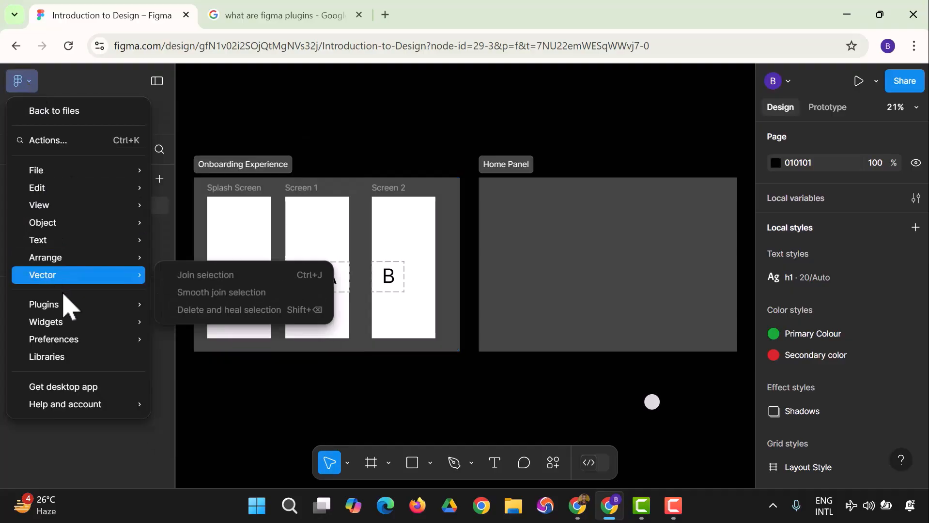
pyautogui.moveTo(65, 304)
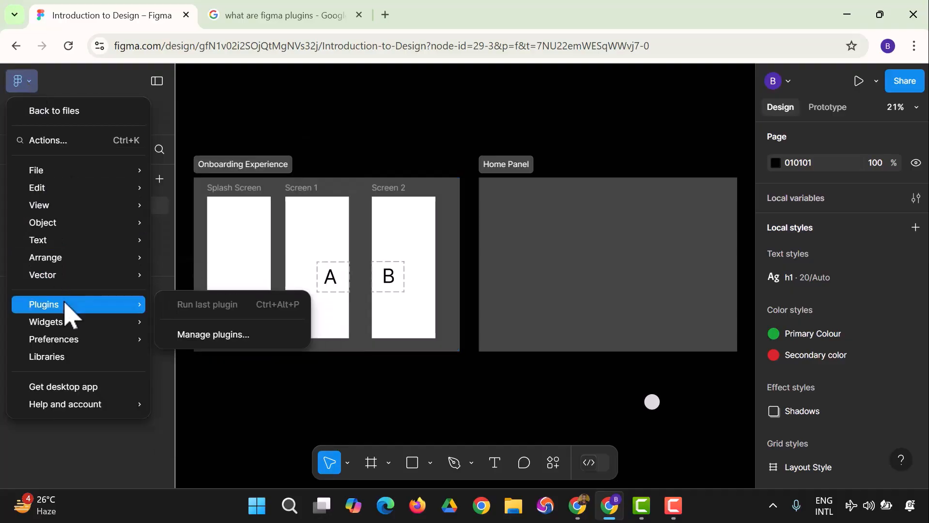
pyautogui.click(206, 339)
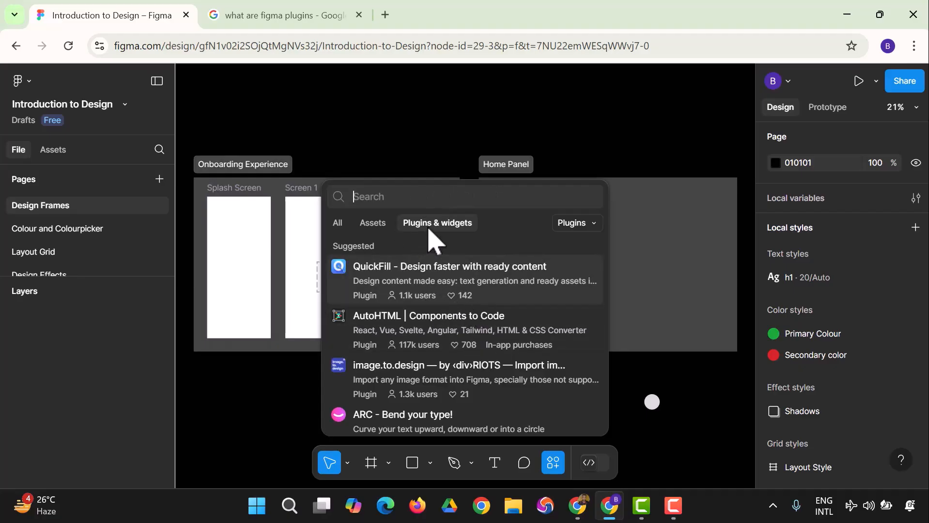
pyautogui.click(583, 224)
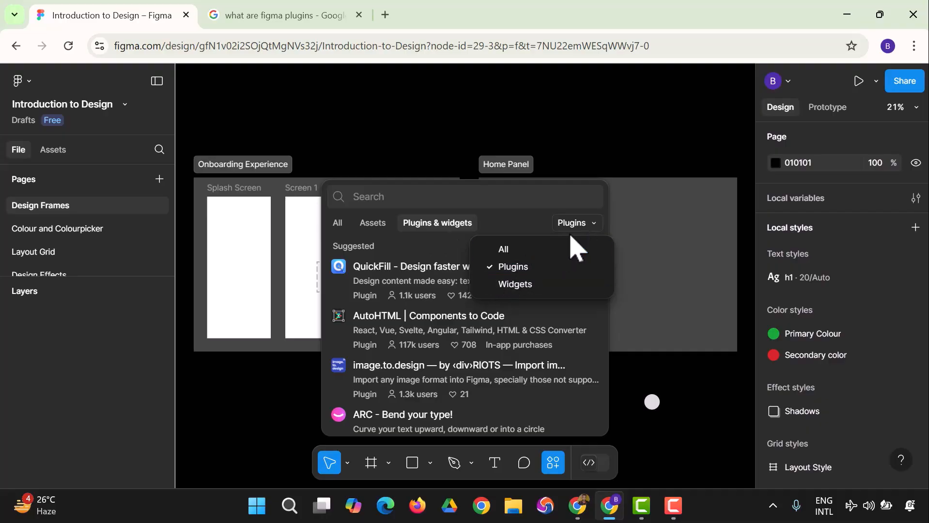
pyautogui.click(511, 193)
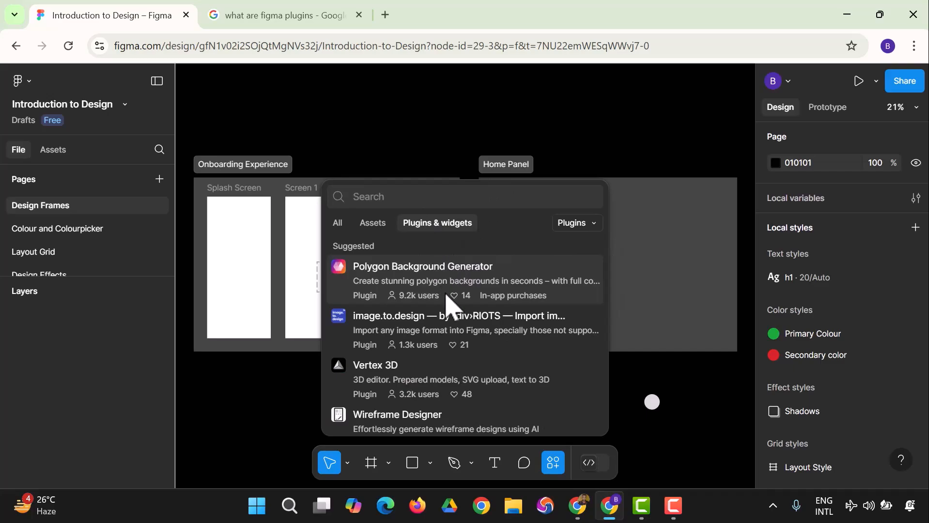
pyautogui.scroll(-3, 448, 317)
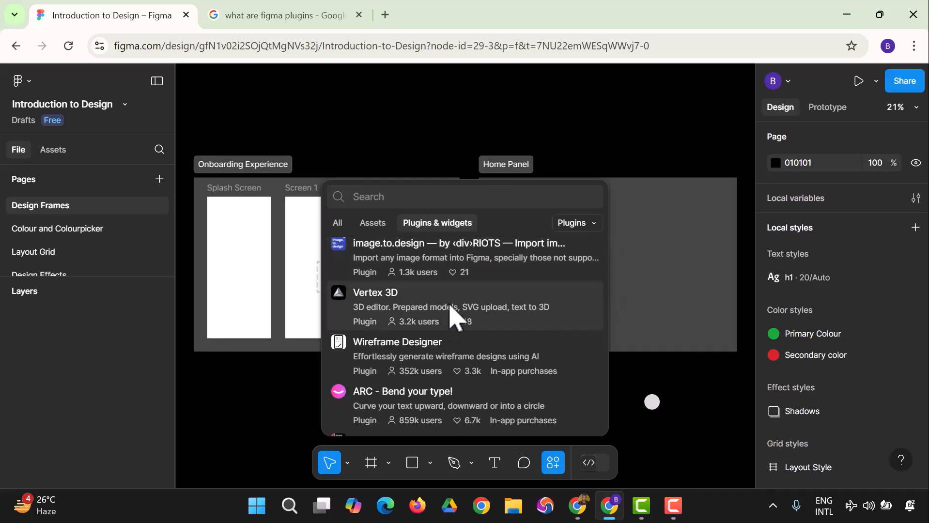
# - Search the plugins for "Unspash" and run the Unsplash plugin after viewing its description
pyautogui.write('U')
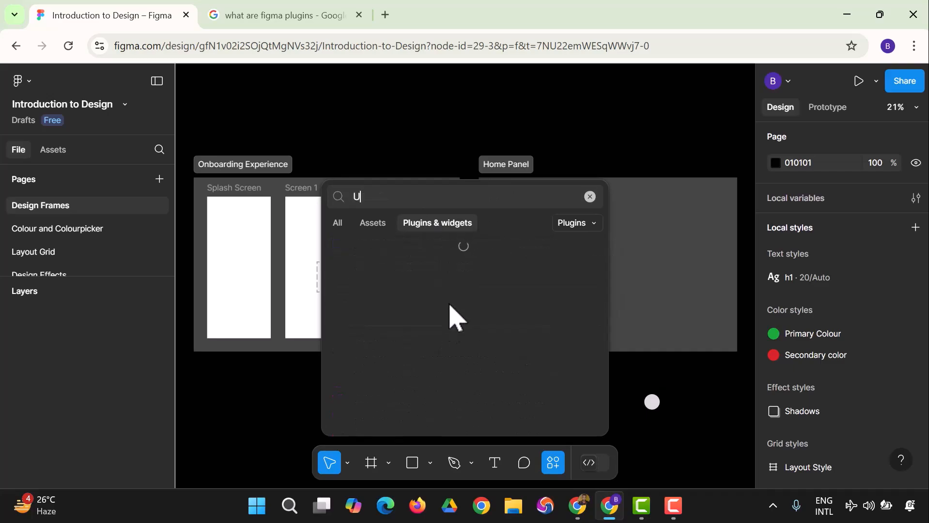
pyautogui.press('BackSpace')
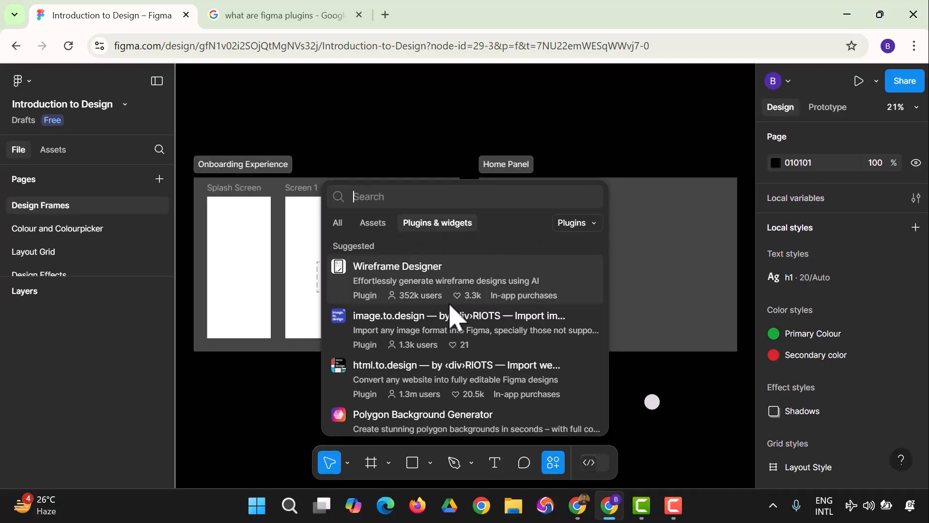
pyautogui.write('Unspash')
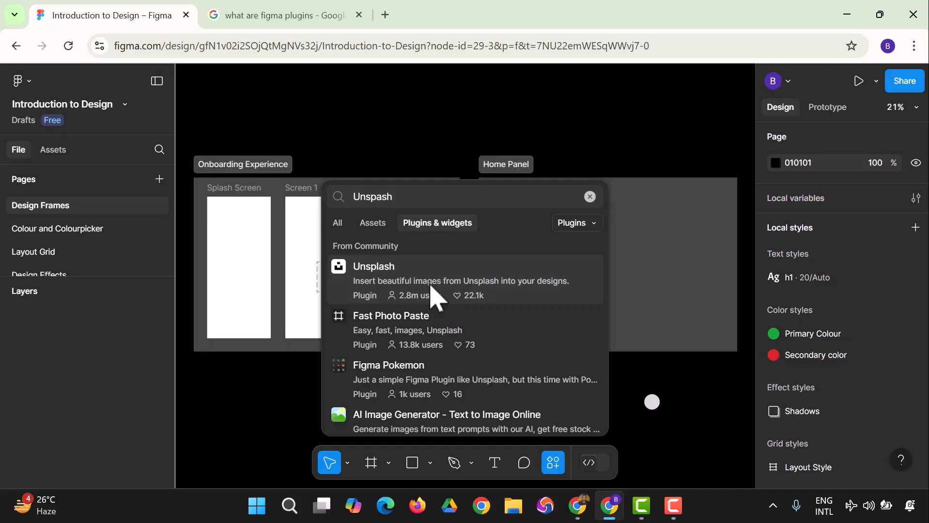
pyautogui.click(437, 296)
pyautogui.scroll(-3, 437, 296)
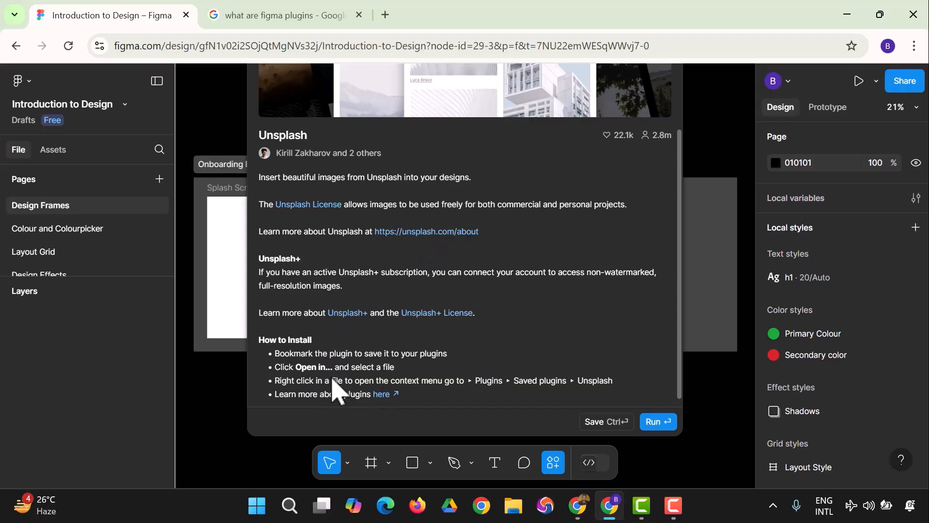
pyautogui.click(649, 422)
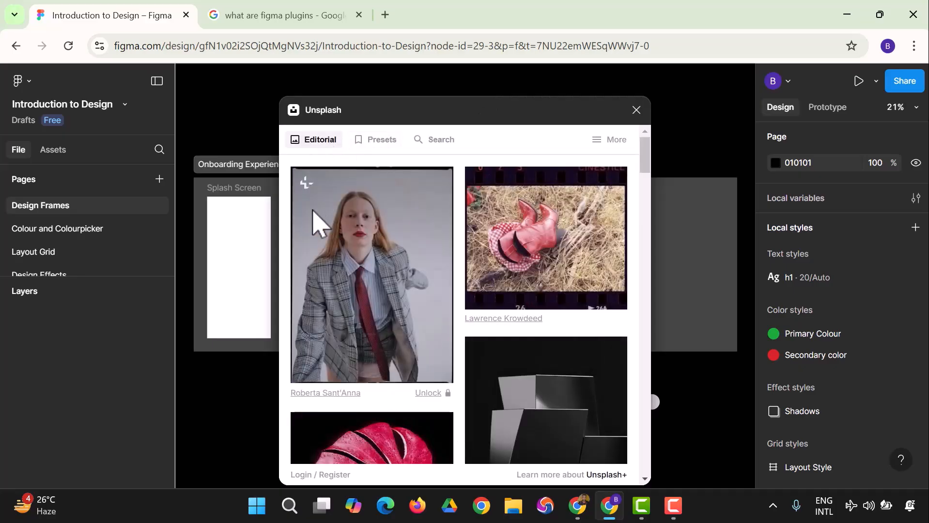
# - Insert the Unsplash photo of dark geometric blocks into the Screen 1 frame
pyautogui.scroll(-5, 445, 283)
pyautogui.click(531, 306)
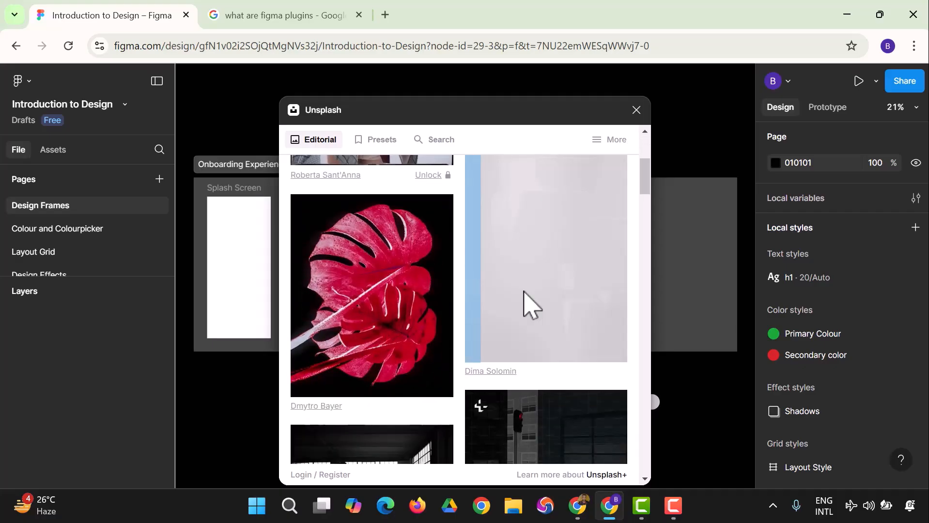
pyautogui.moveTo(529, 336); pyautogui.dragTo(447, 354)
pyautogui.click(552, 295)
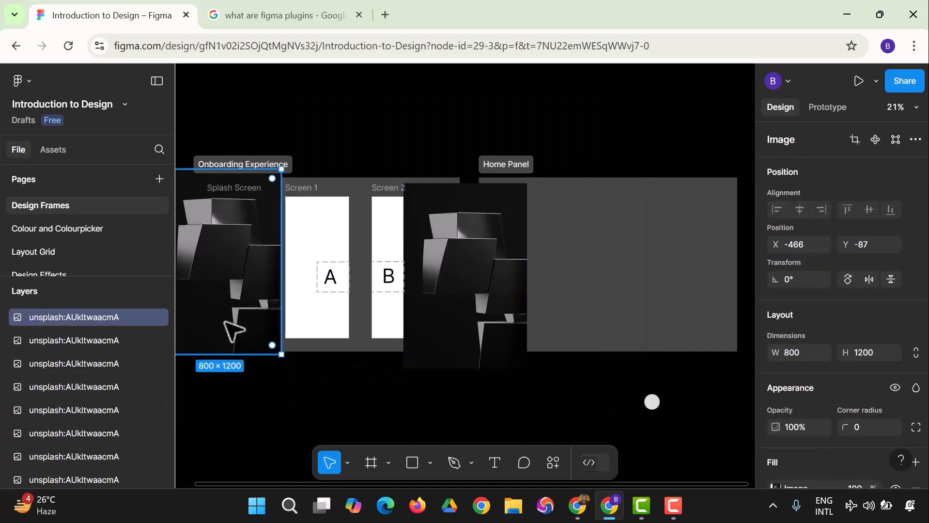
pyautogui.moveTo(234, 325); pyautogui.dragTo(325, 323)
pyautogui.rightClick(325, 323)
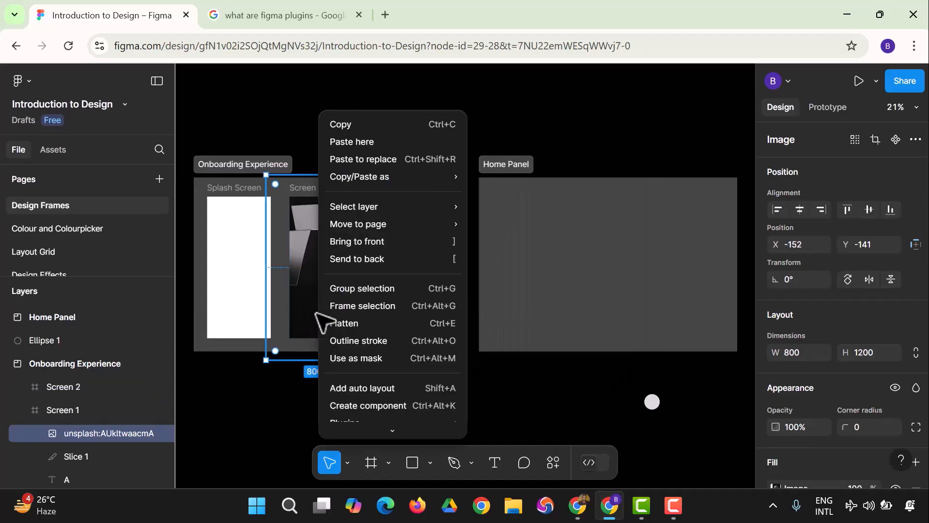
# - Move the geometric blocks image out of Screen 1 into the Home Panel section, at about X 436, Y -73
pyautogui.click(114, 437)
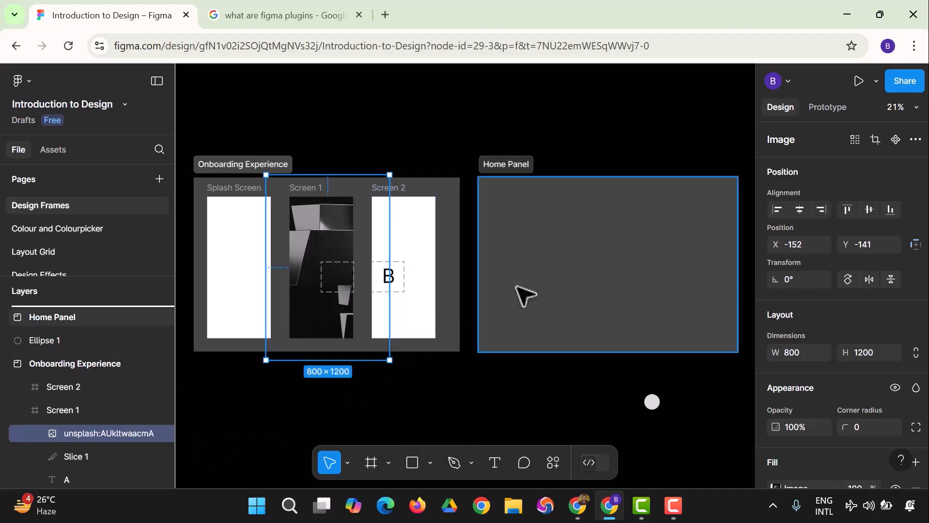
pyautogui.hotkey('ctrl', 'z')
pyautogui.moveTo(305, 321); pyautogui.dragTo(566, 297)
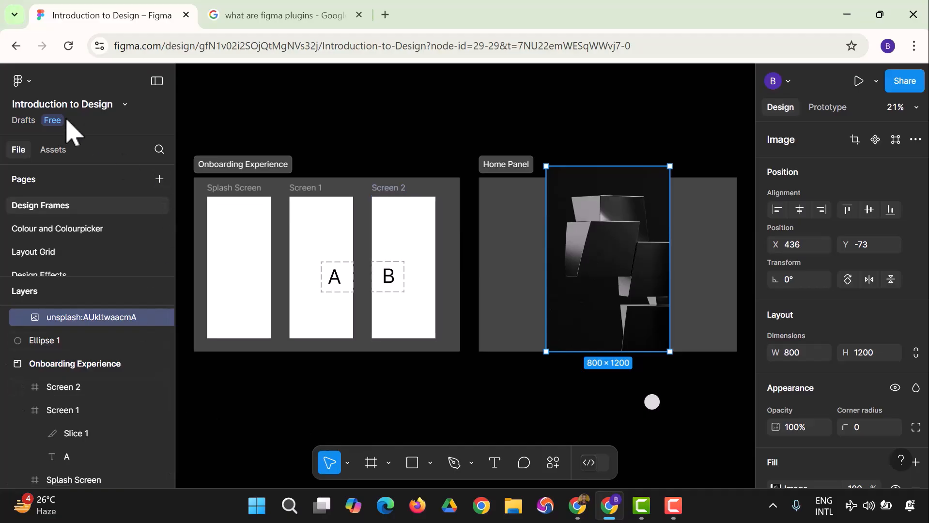
# - Run the Unsplash plugin again and replace the selected Home Panel image with the black-and-white apartment building photo
pyautogui.click(34, 84)
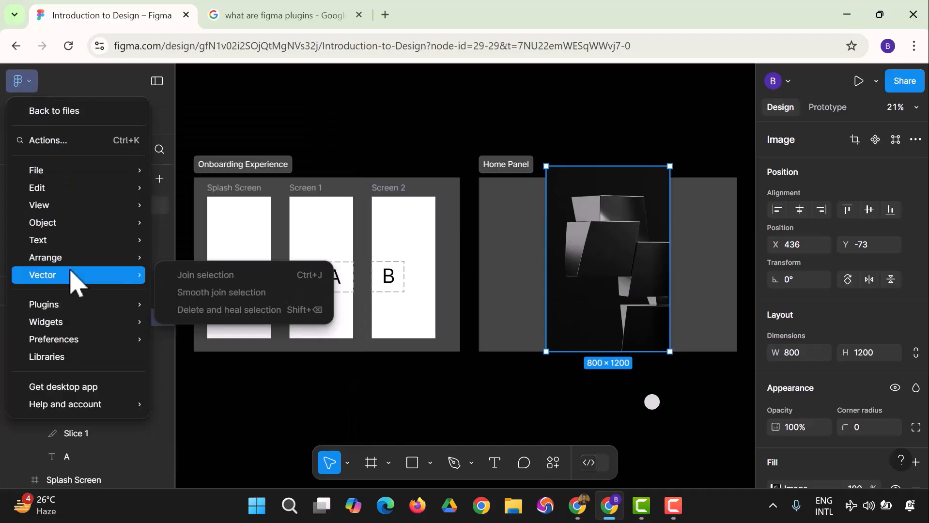
pyautogui.moveTo(64, 302)
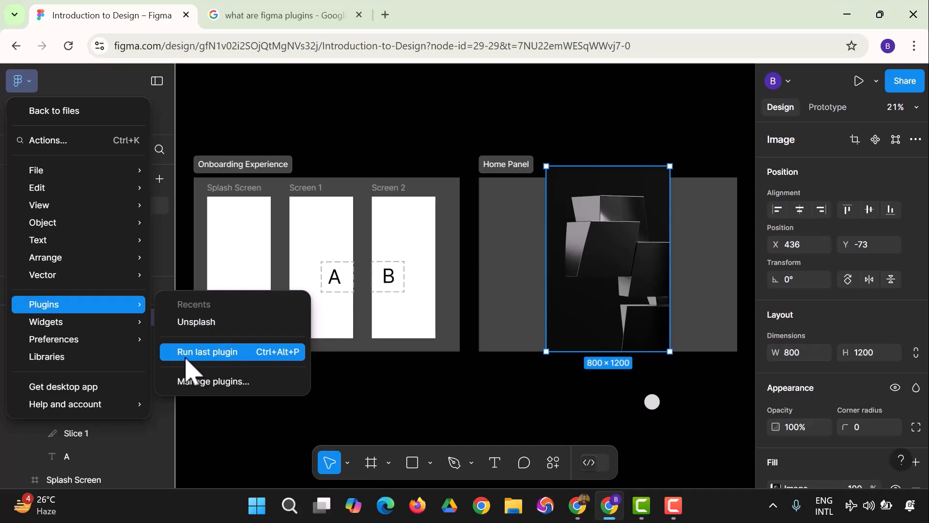
pyautogui.click(202, 335)
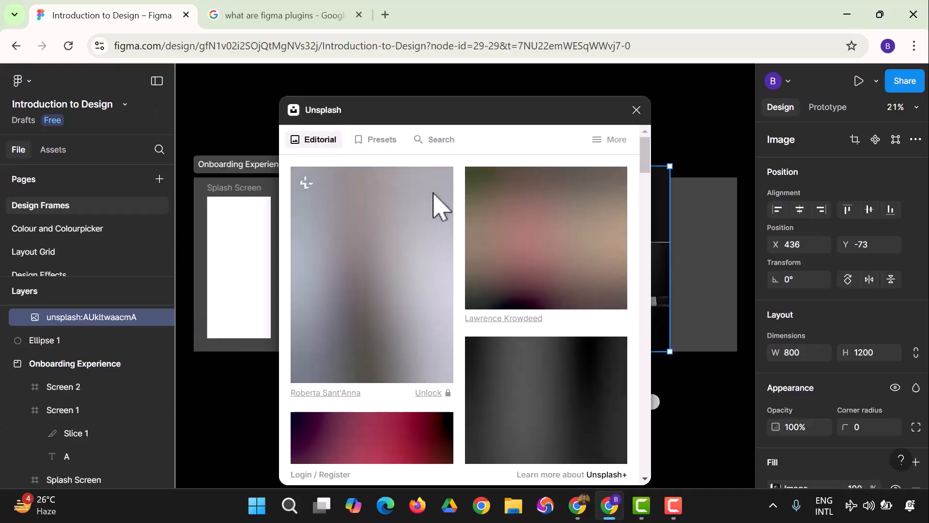
pyautogui.scroll(-10, 556, 272)
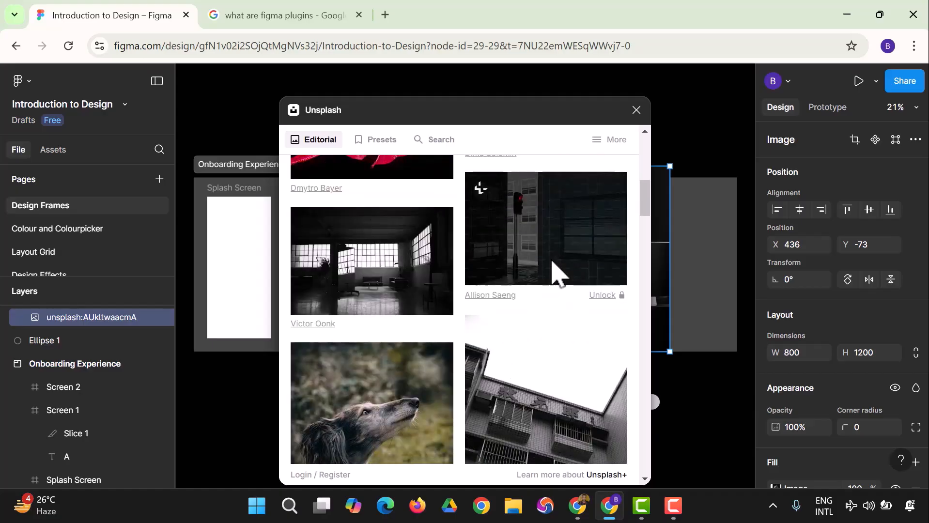
pyautogui.scroll(-6, 552, 262)
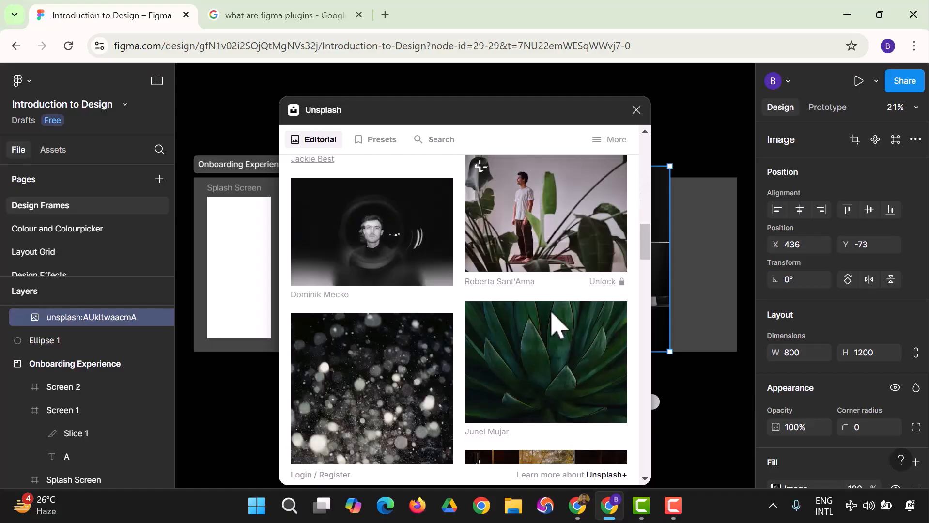
pyautogui.scroll(-4, 556, 321)
pyautogui.scroll(10, 552, 319)
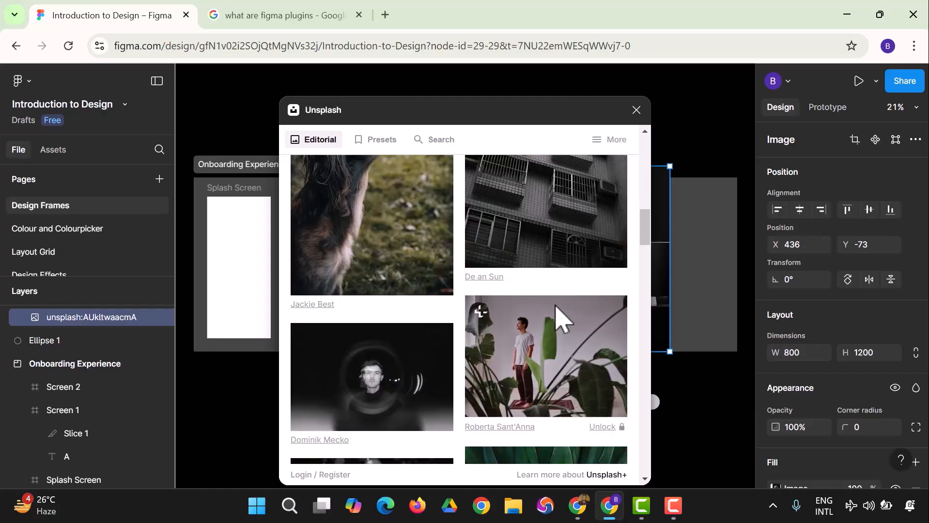
pyautogui.click(555, 315)
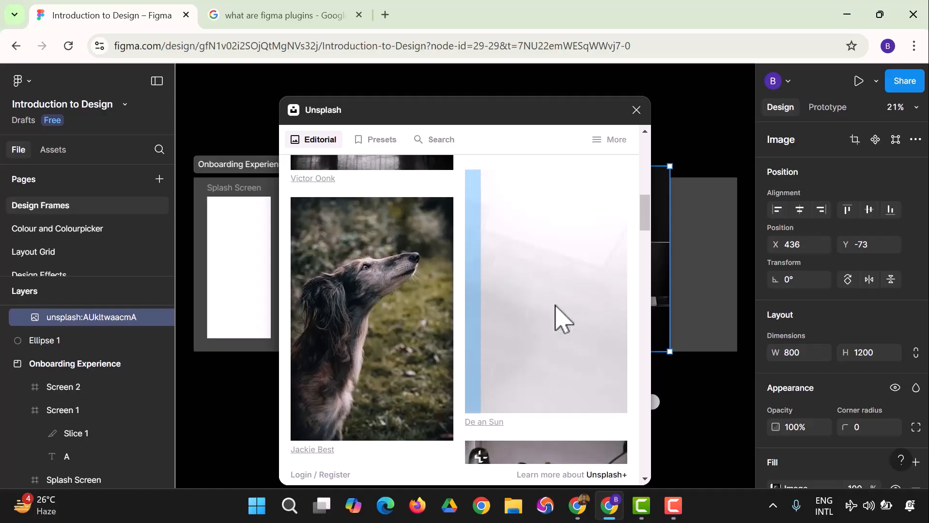
# - Reposition the building image within the Home Panel section and close the Unsplash plugin
pyautogui.moveTo(544, 129); pyautogui.dragTo(381, 163)
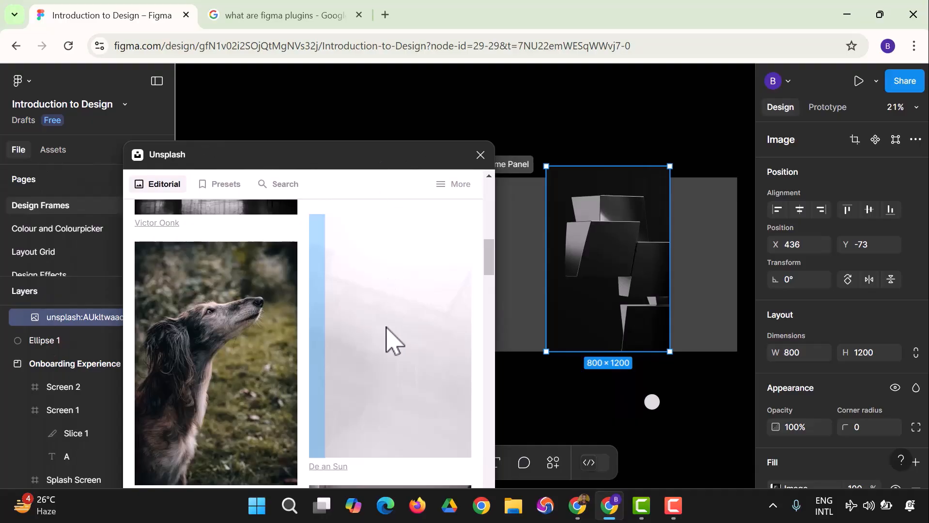
pyautogui.moveTo(356, 171); pyautogui.dragTo(356, 218)
pyautogui.moveTo(576, 244); pyautogui.dragTo(575, 264)
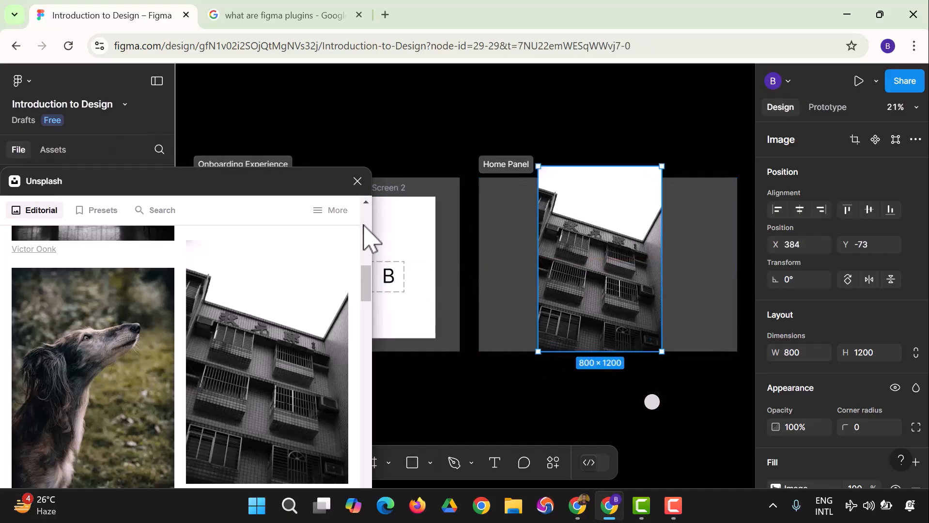
pyautogui.click(357, 181)
pyautogui.click(533, 379)
pyautogui.moveTo(612, 328); pyautogui.dragTo(592, 306)
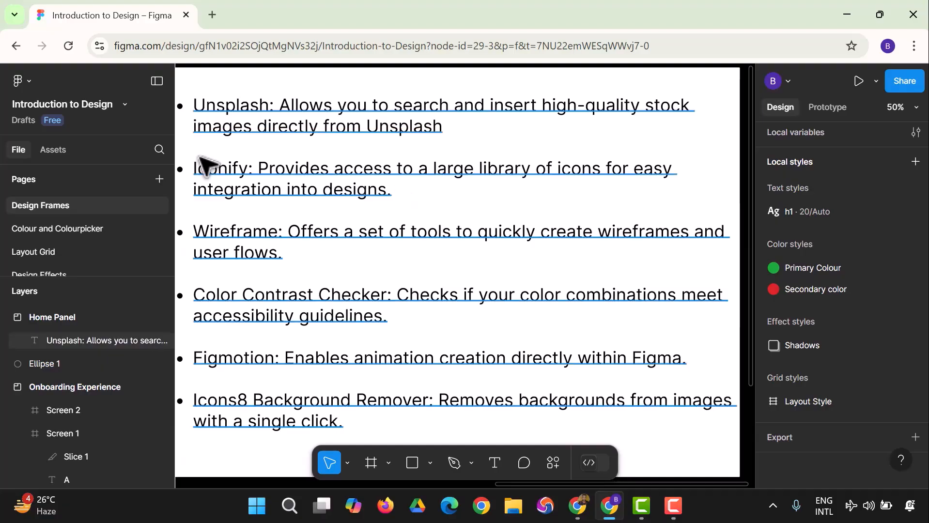
# - Search the plugins for "iconify" and run the Iconify plugin
pyautogui.click(35, 83)
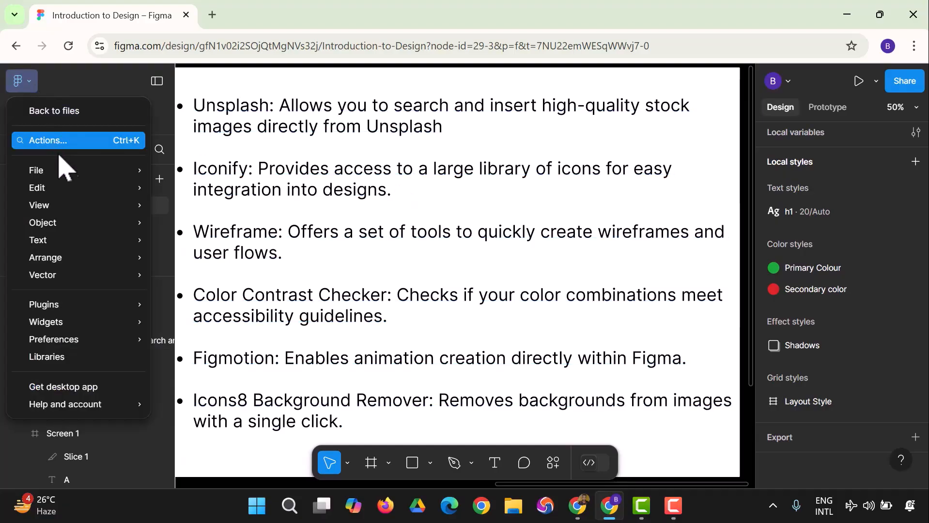
pyautogui.moveTo(80, 189)
pyautogui.moveTo(123, 309)
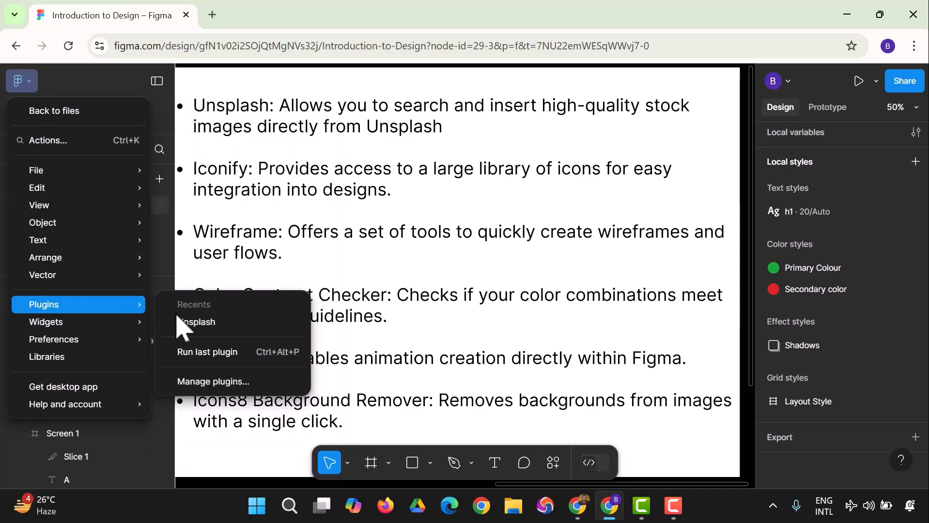
pyautogui.click(204, 381)
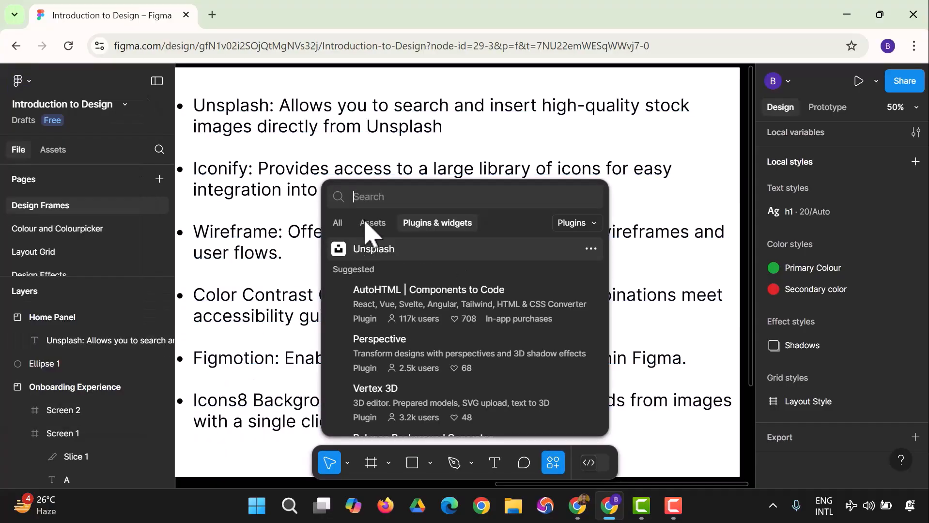
pyautogui.write('iv')
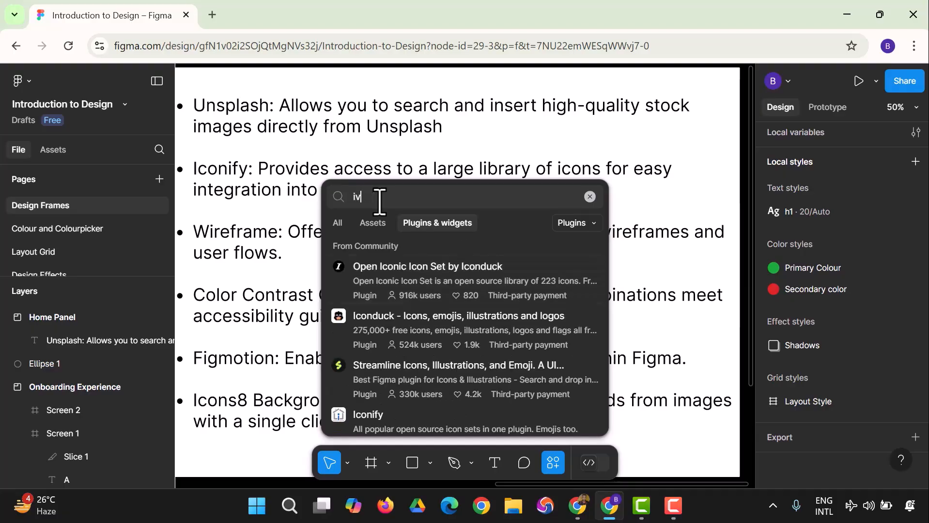
pyautogui.write('onconify')
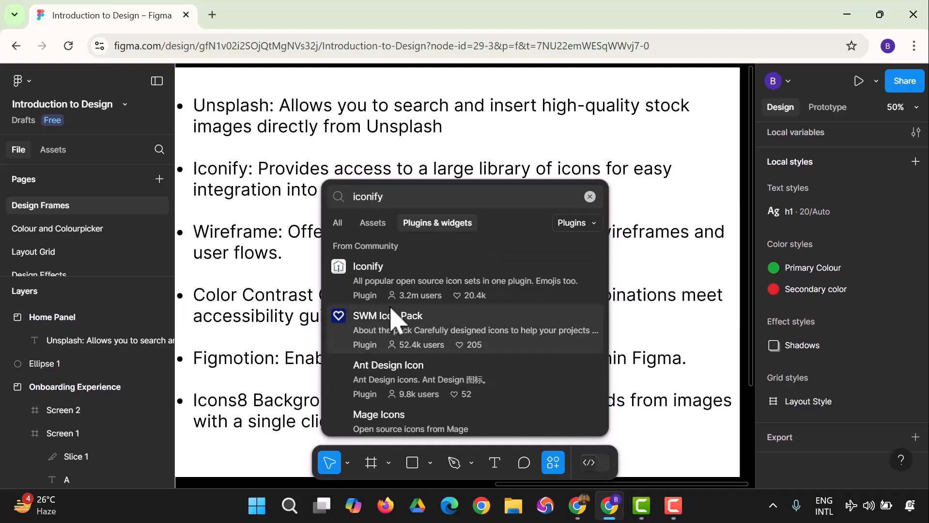
pyautogui.click(397, 299)
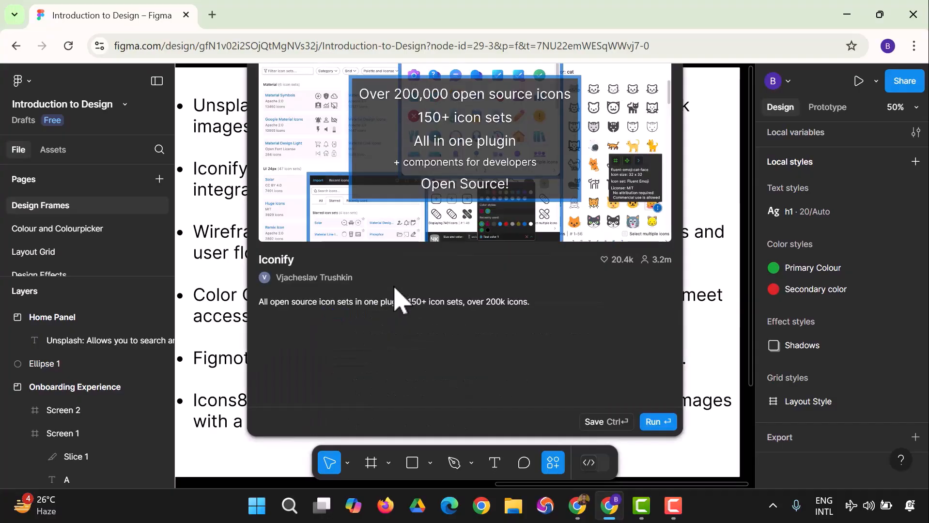
pyautogui.click(653, 422)
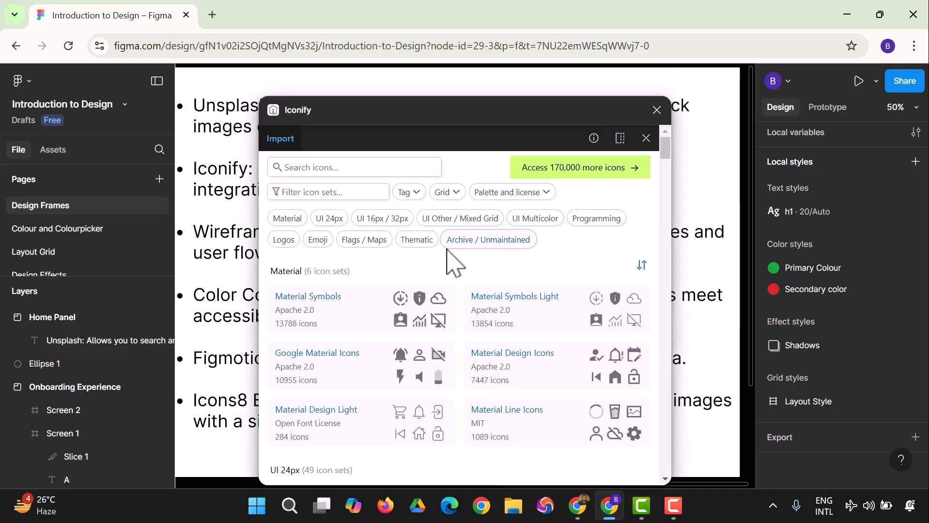
# - Browse Iconify's icon sets, look through the Google Material Icons set, and close the plugin
pyautogui.scroll(-10, 465, 272)
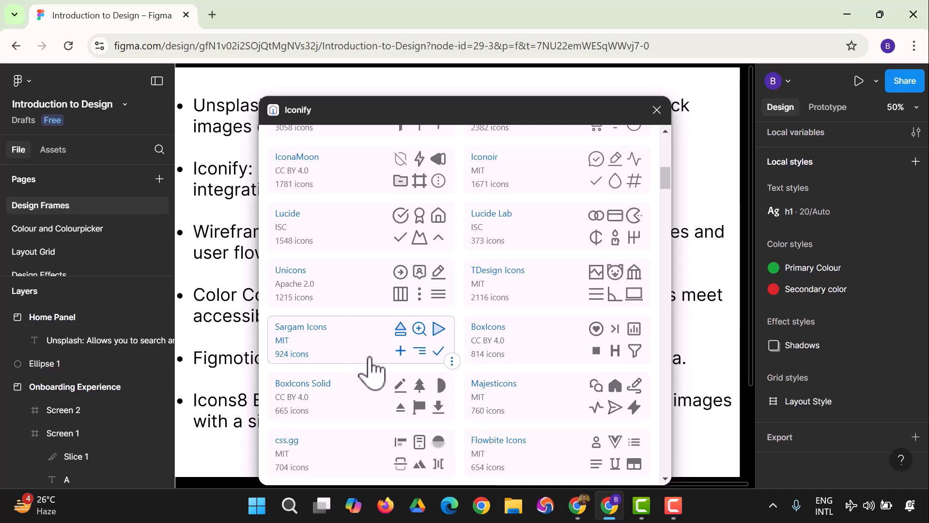
pyautogui.scroll(-10, 467, 351)
pyautogui.scroll(15, 467, 351)
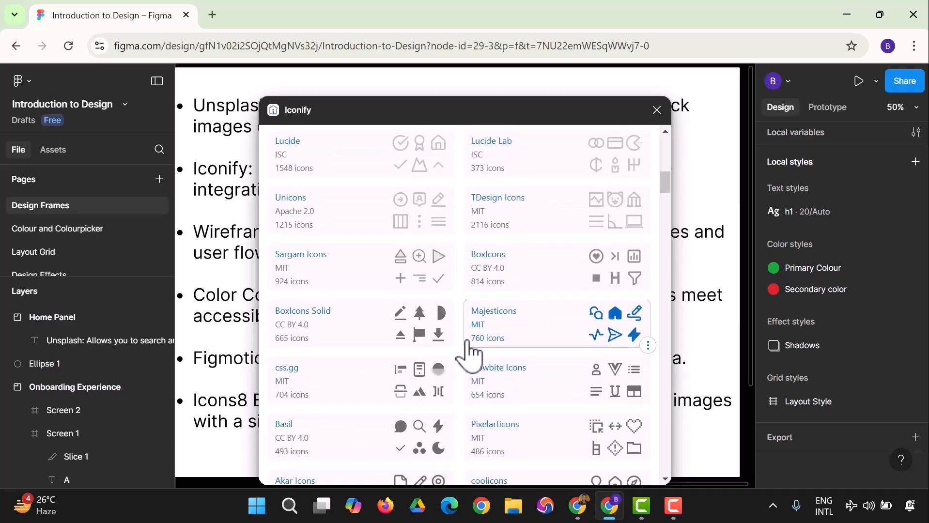
pyautogui.click(335, 242)
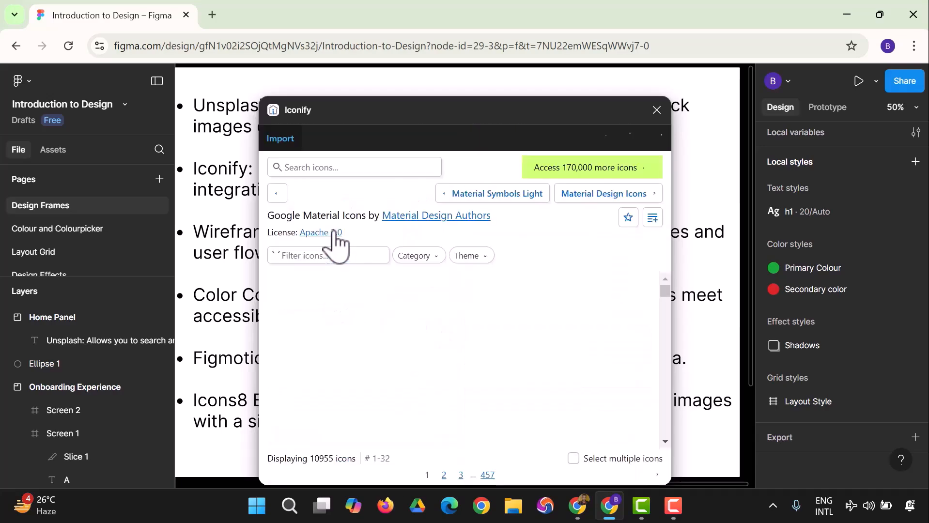
pyautogui.scroll(-3, 473, 333)
pyautogui.scroll(2, 477, 339)
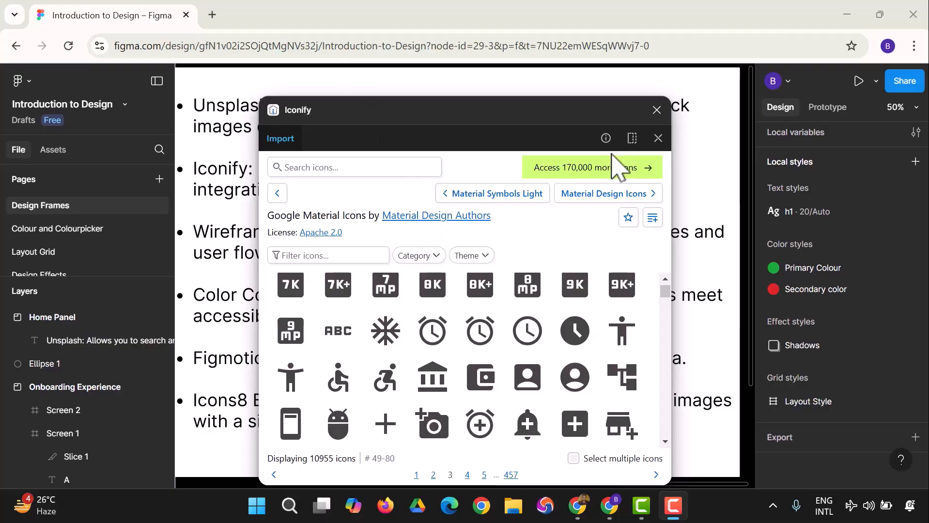
pyautogui.click(657, 114)
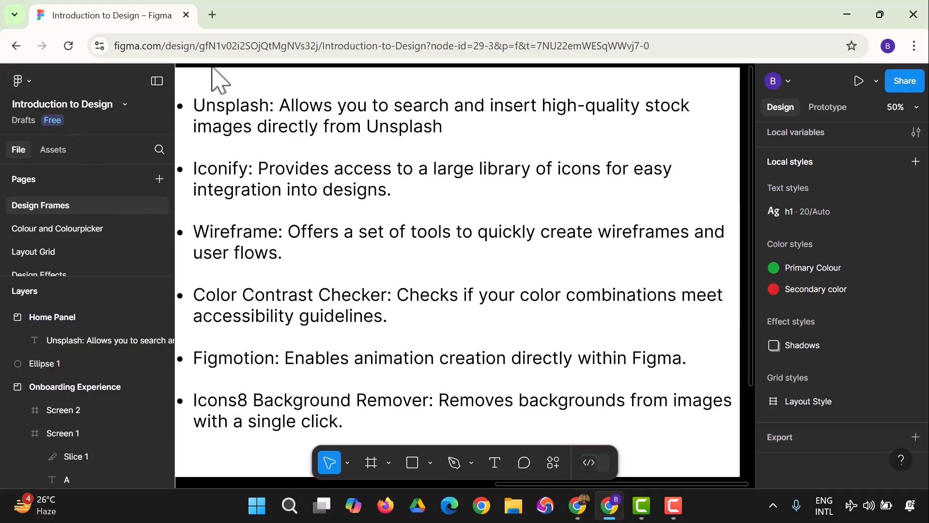
# - Search the plugins for "wireframe", run the Wireframe plugin, and close it after browsing its Simplified Wireframes & Flows templates
pyautogui.click(20, 81)
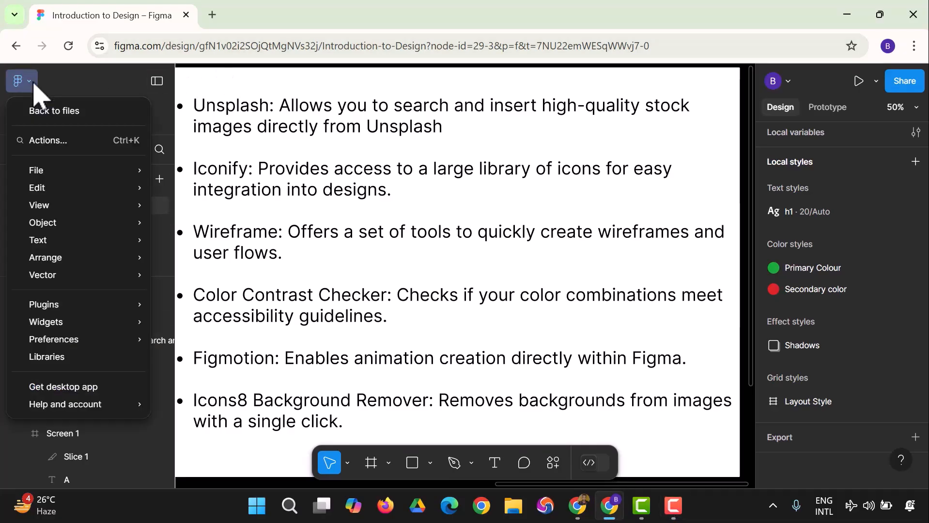
pyautogui.moveTo(76, 307)
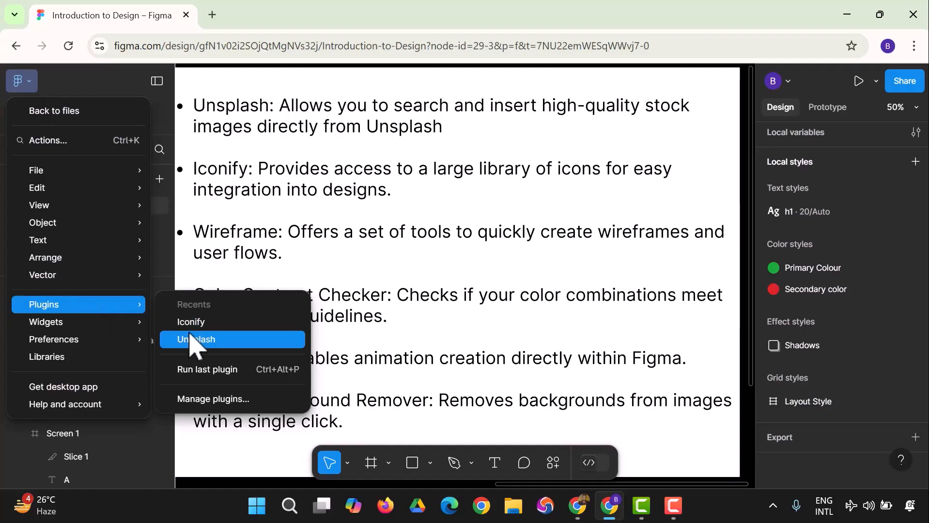
pyautogui.click(222, 399)
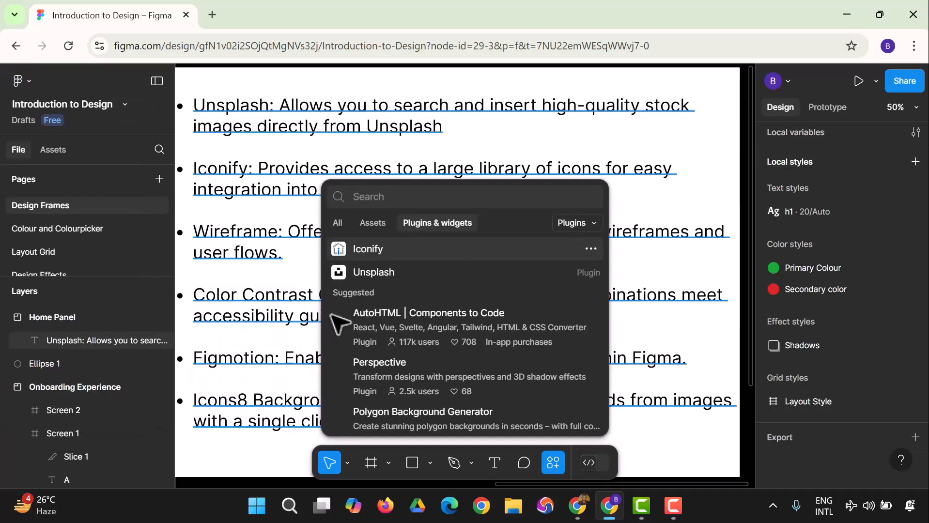
pyautogui.write('wireframe')
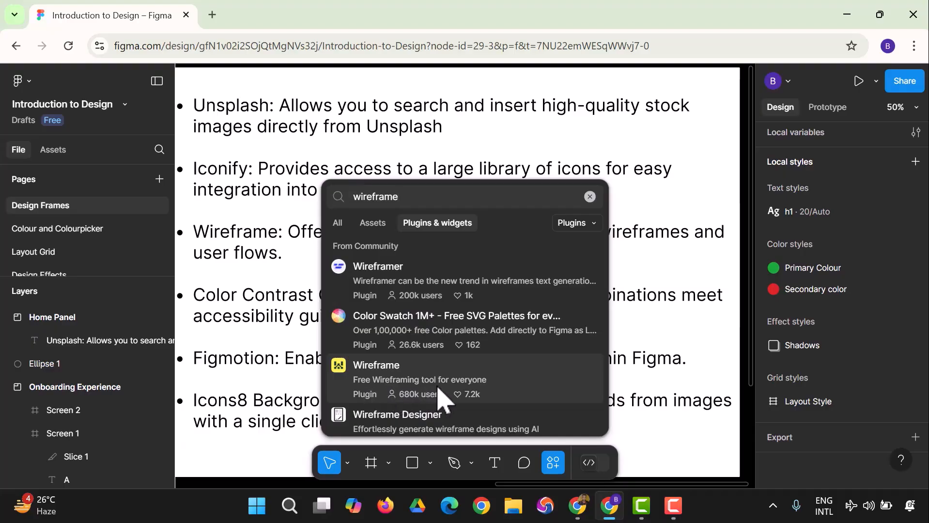
pyautogui.click(400, 392)
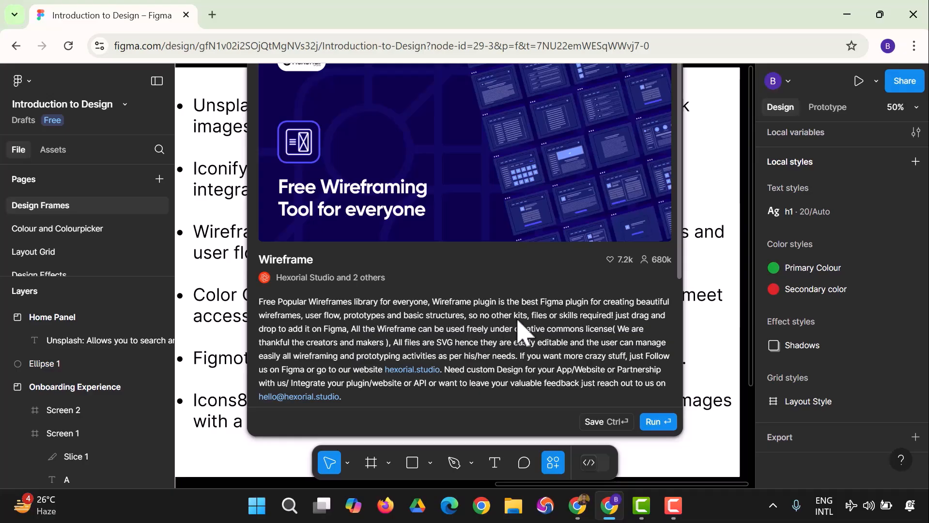
pyautogui.click(654, 422)
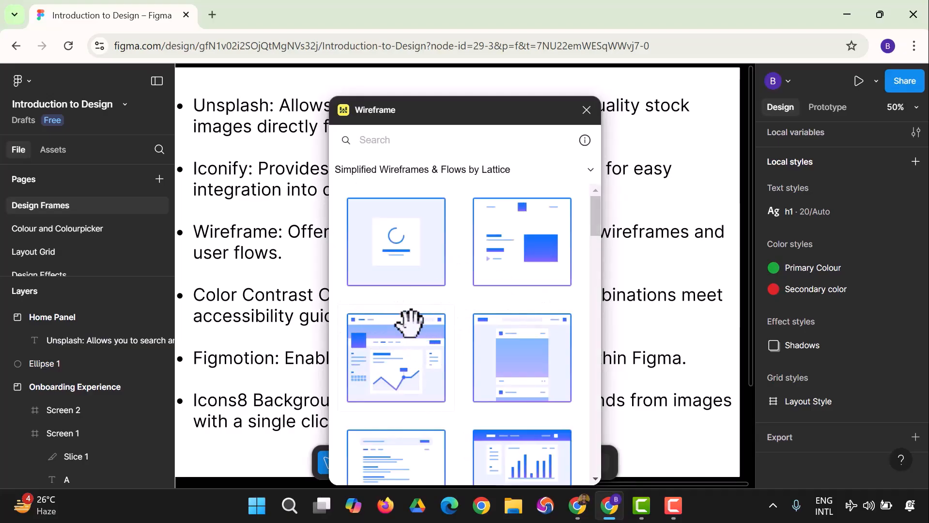
pyautogui.scroll(-5, 454, 368)
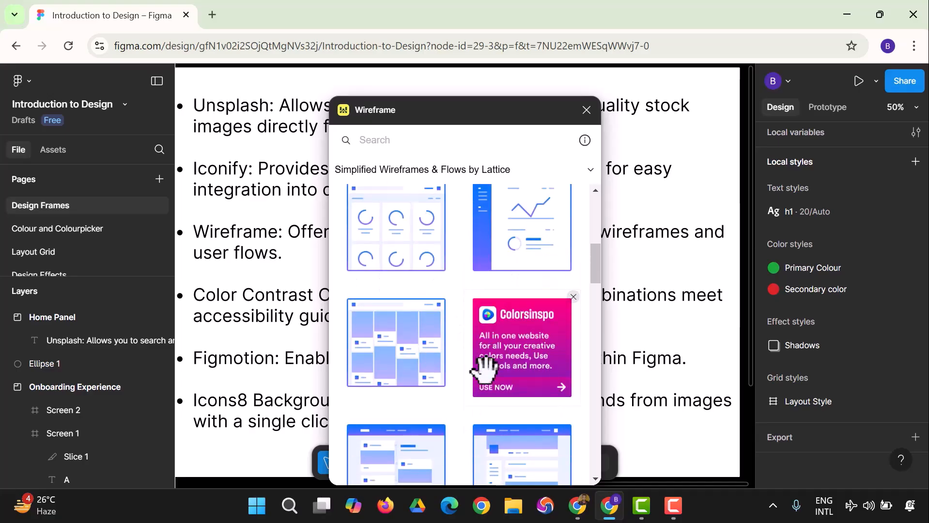
pyautogui.click(586, 111)
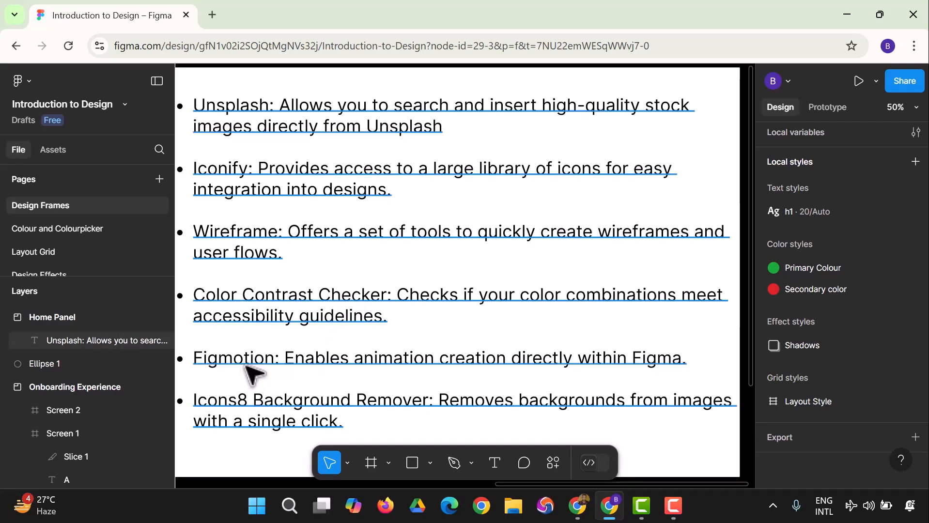
# - Search the plugins for "figmotion" and run the Figmotion animation plugin
pyautogui.click(22, 81)
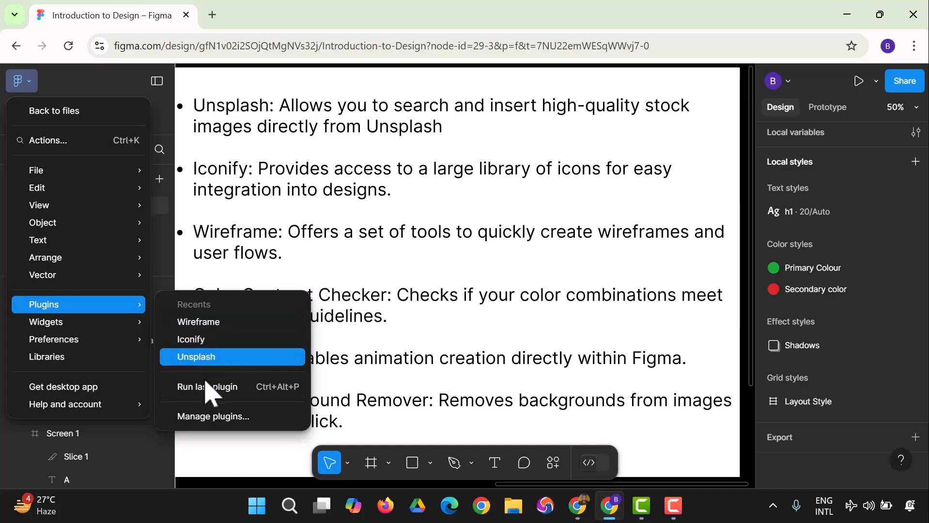
pyautogui.click(213, 417)
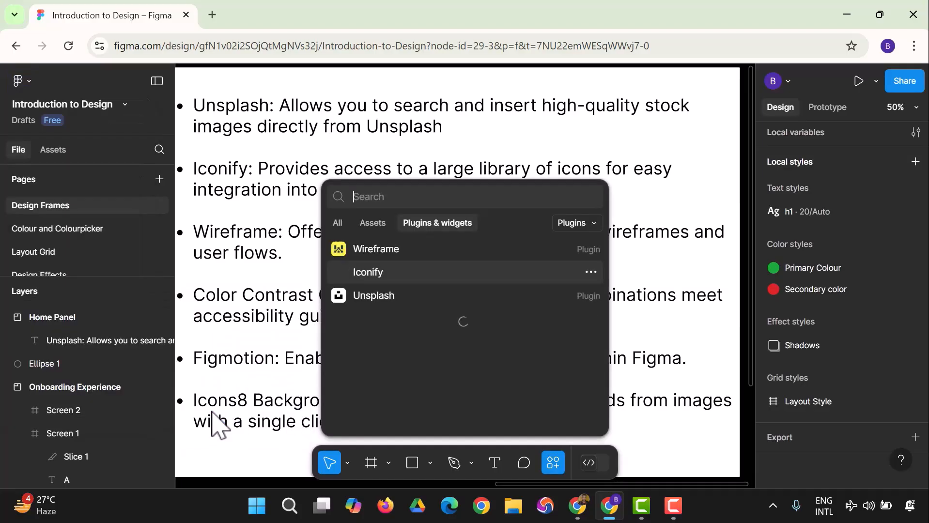
pyautogui.write('figmotion')
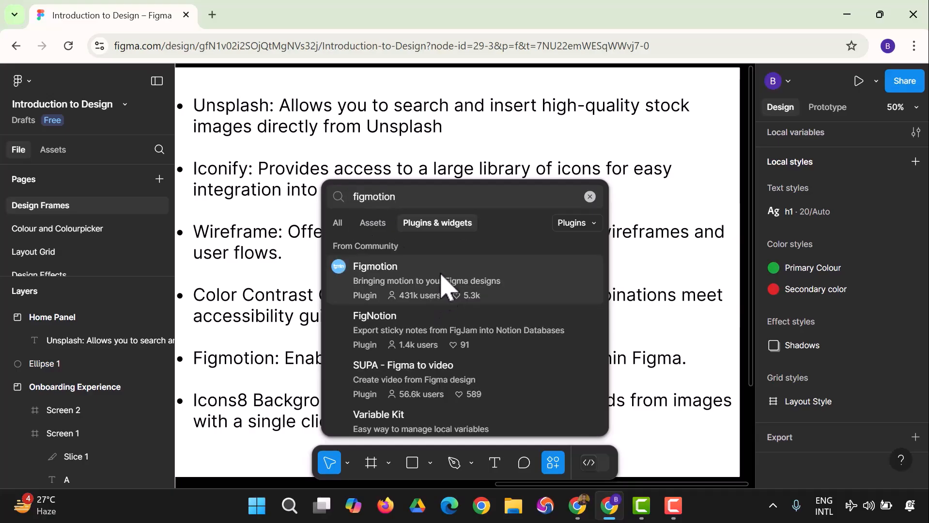
pyautogui.click(382, 288)
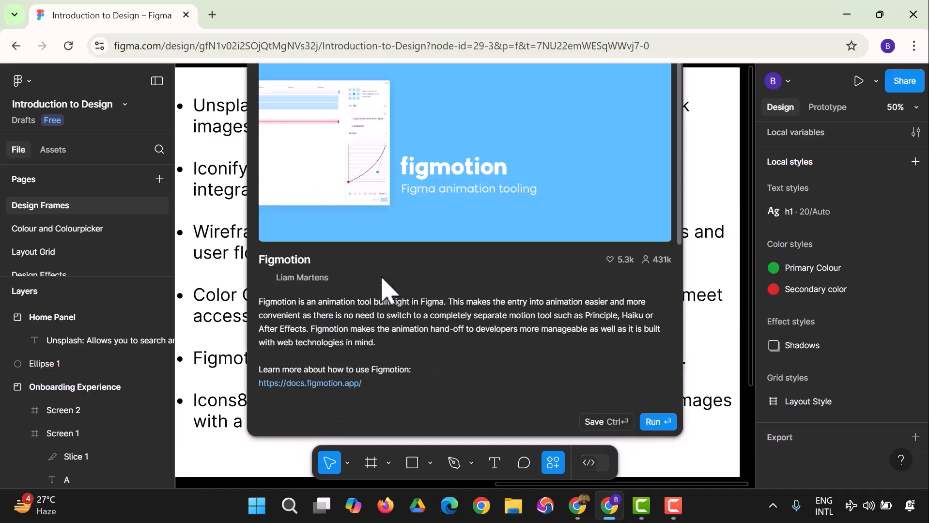
pyautogui.click(653, 422)
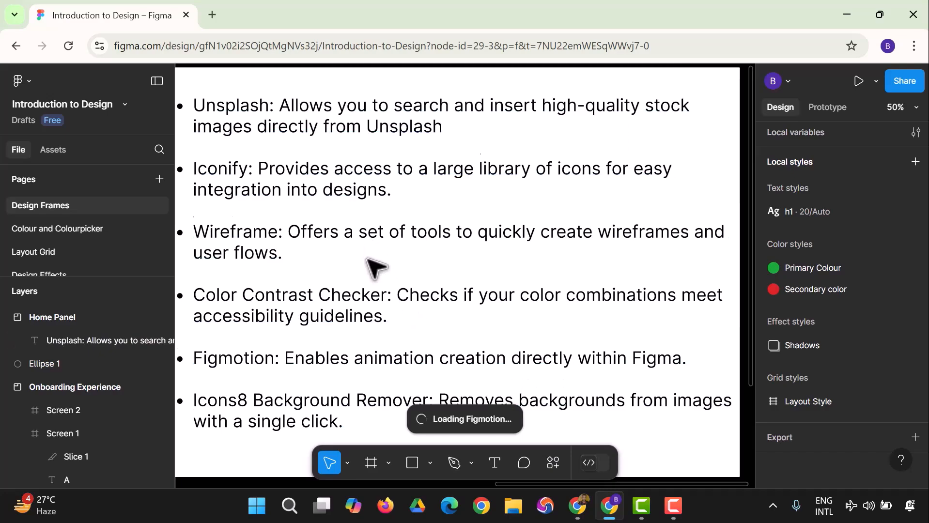
pyautogui.scroll(-2, 373, 271)
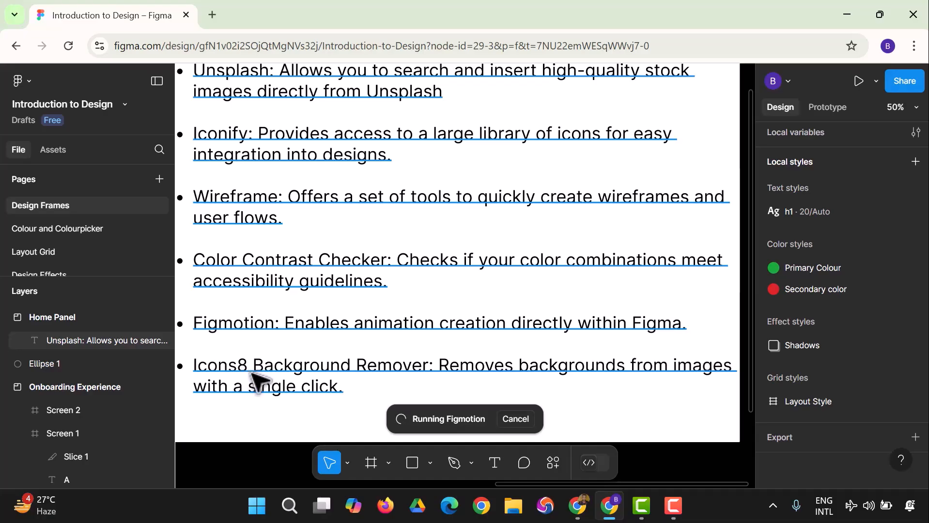
# - Close the Figmotion plugin window that covers the plugin search
pyautogui.click(22, 84)
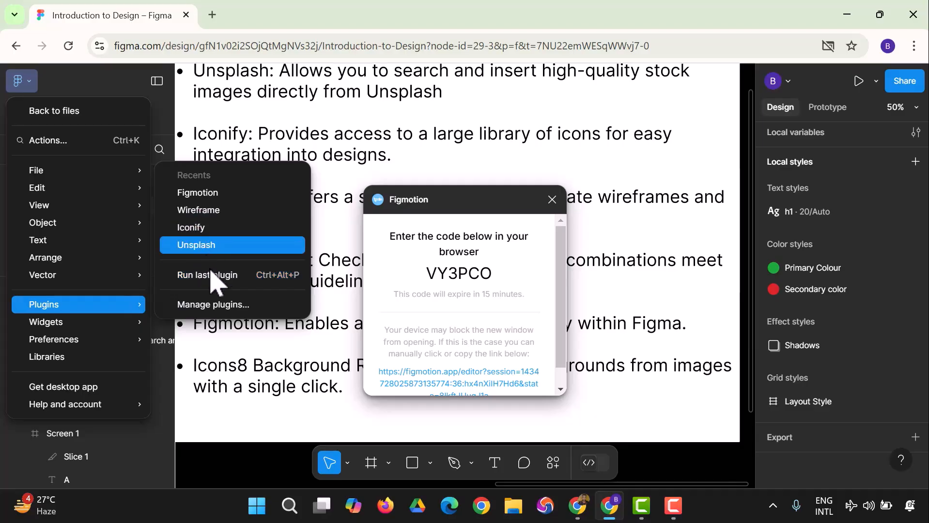
pyautogui.click(214, 305)
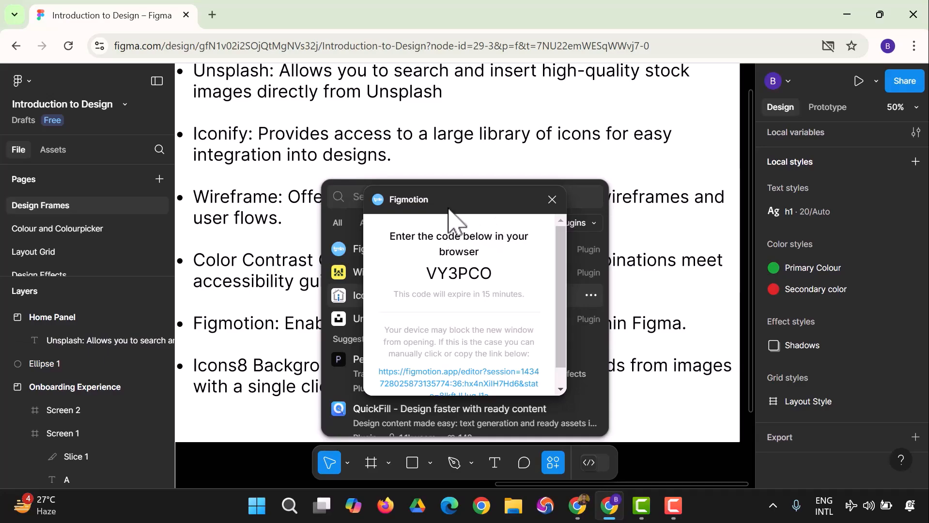
pyautogui.click(552, 200)
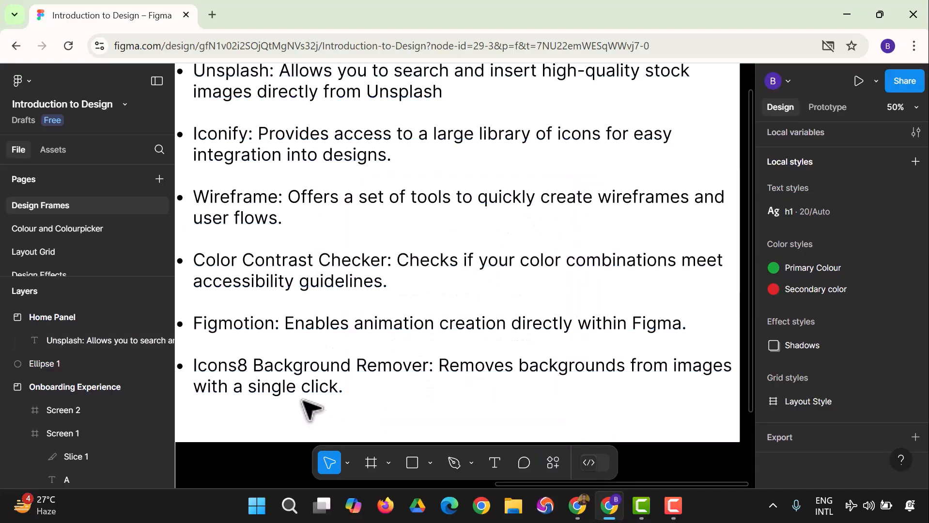
# - Search the plugins for "icons8", open the Icons8 Background Remover details, and view its run options
pyautogui.click(23, 81)
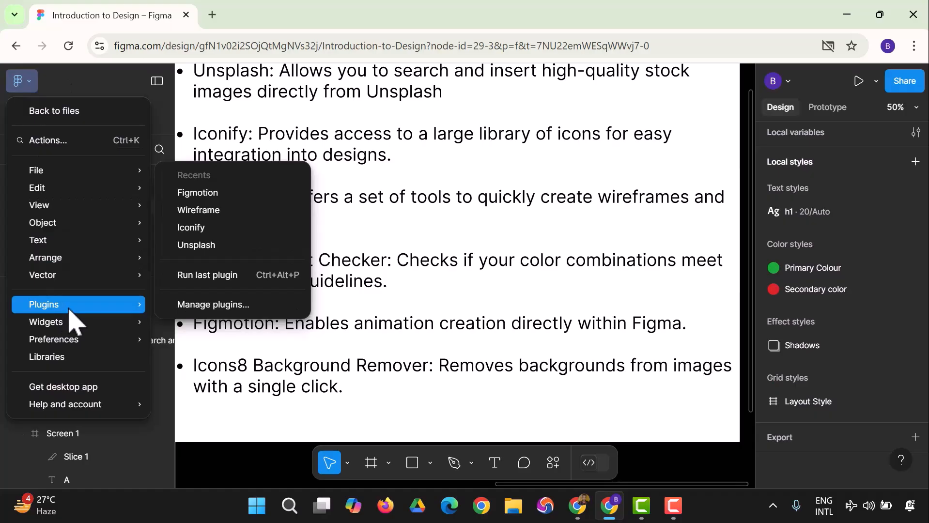
pyautogui.click(209, 304)
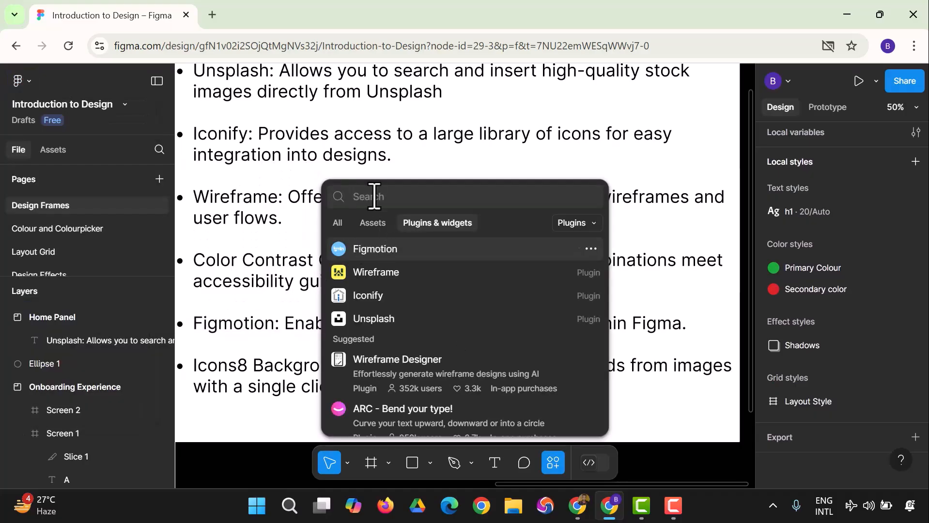
pyautogui.write('icon ')
pyautogui.write('8')
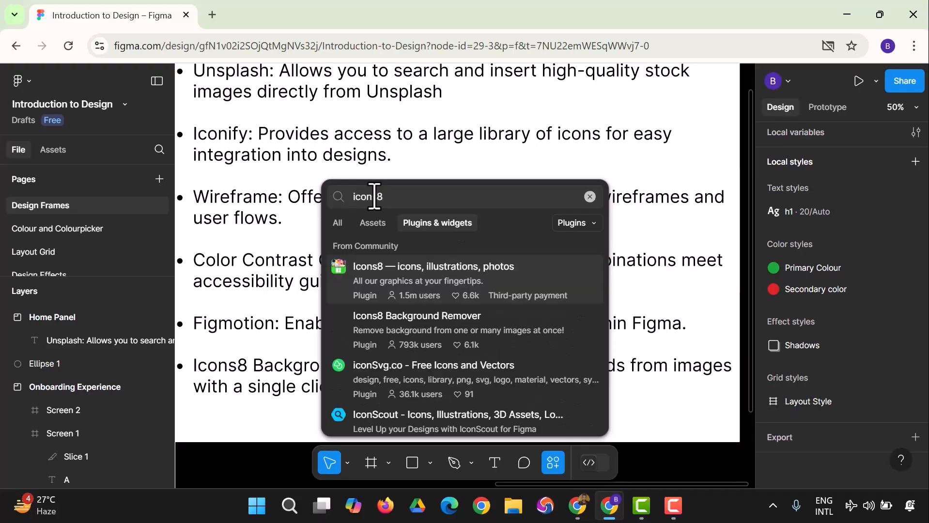
pyautogui.click(412, 330)
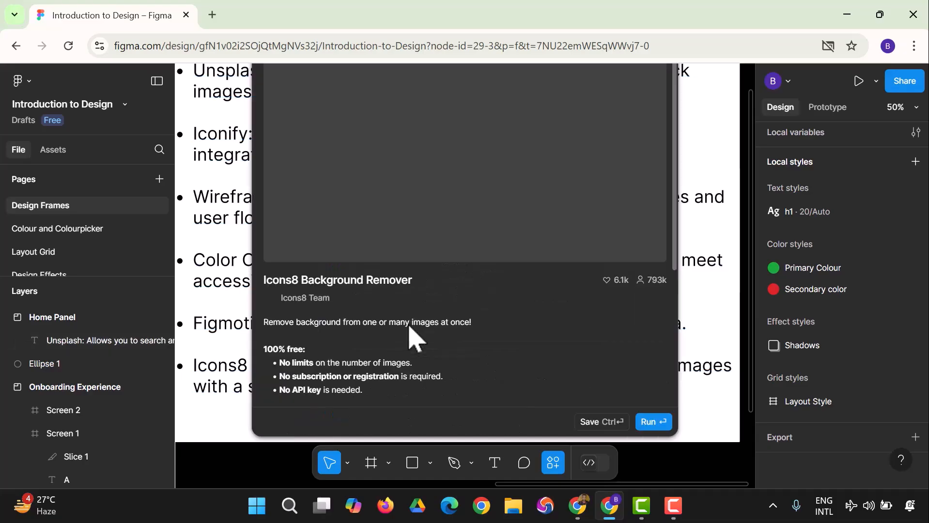
pyautogui.click(651, 421)
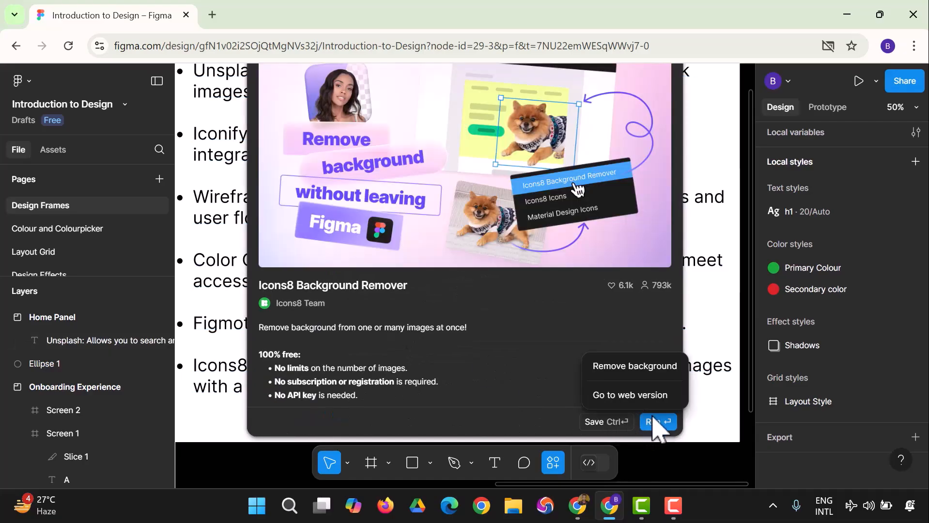
pyautogui.click(661, 426)
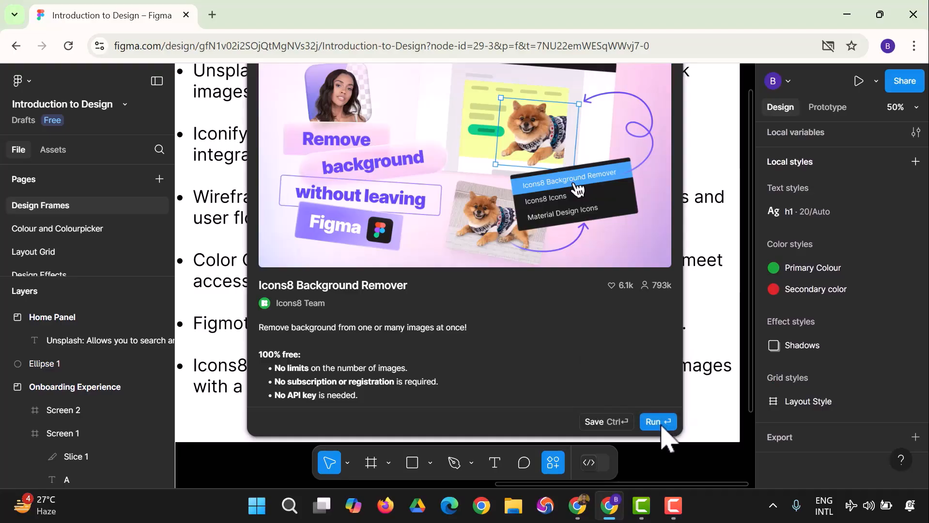
# - Run the Icons8 Background Remover plugin with its "Go to web version" option
pyautogui.click(652, 423)
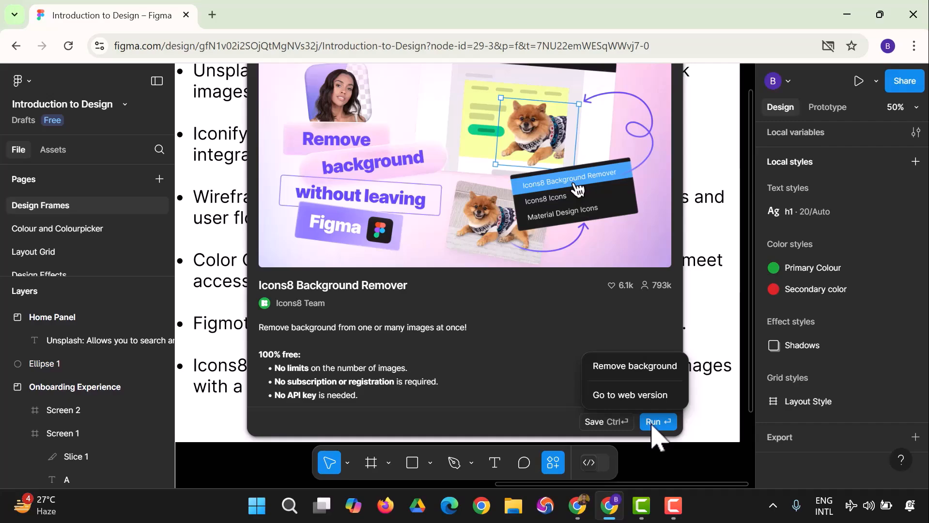
pyautogui.click(489, 334)
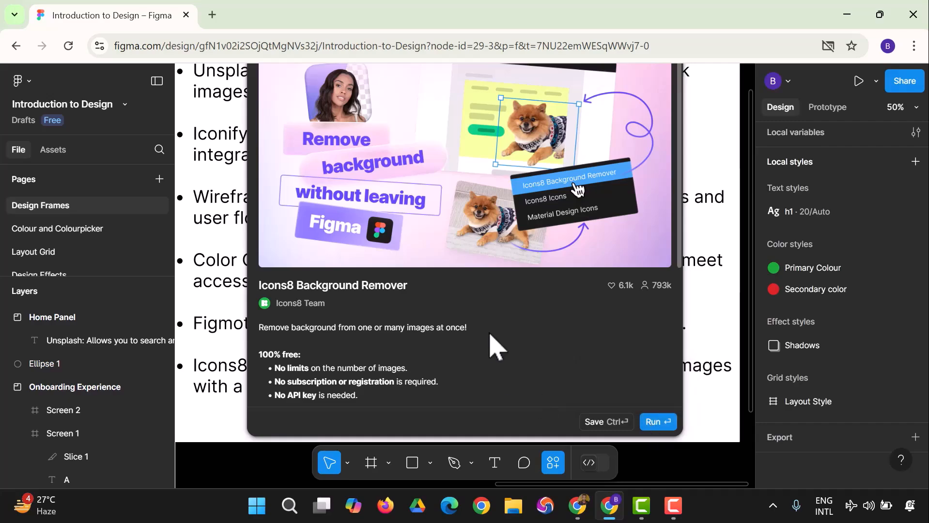
pyautogui.scroll(-5, 489, 334)
pyautogui.scroll(5, 484, 339)
pyautogui.click(656, 421)
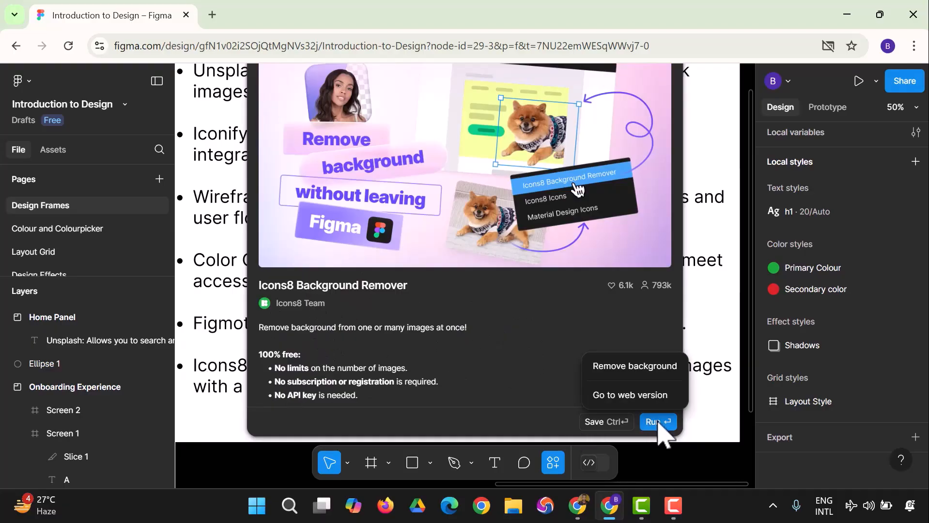
pyautogui.click(642, 396)
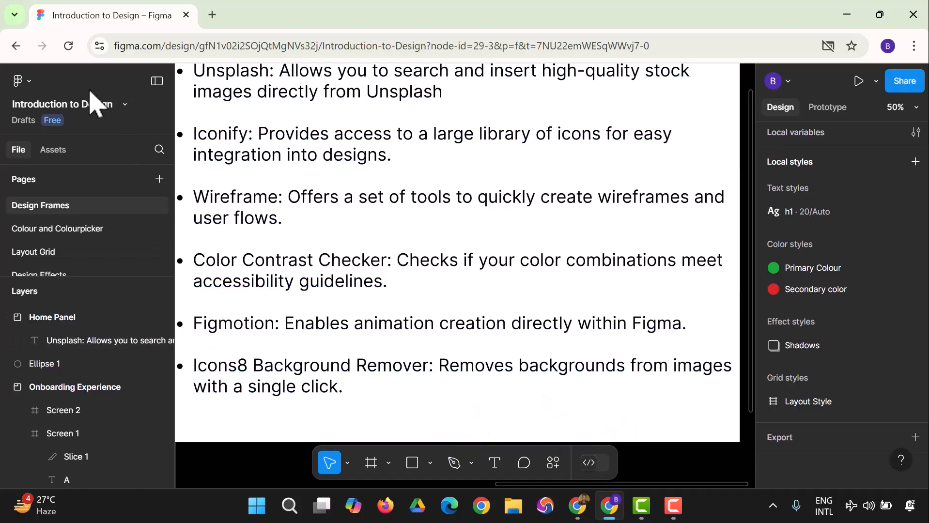
# - Show the file's list of recently used plugins
pyautogui.click(21, 81)
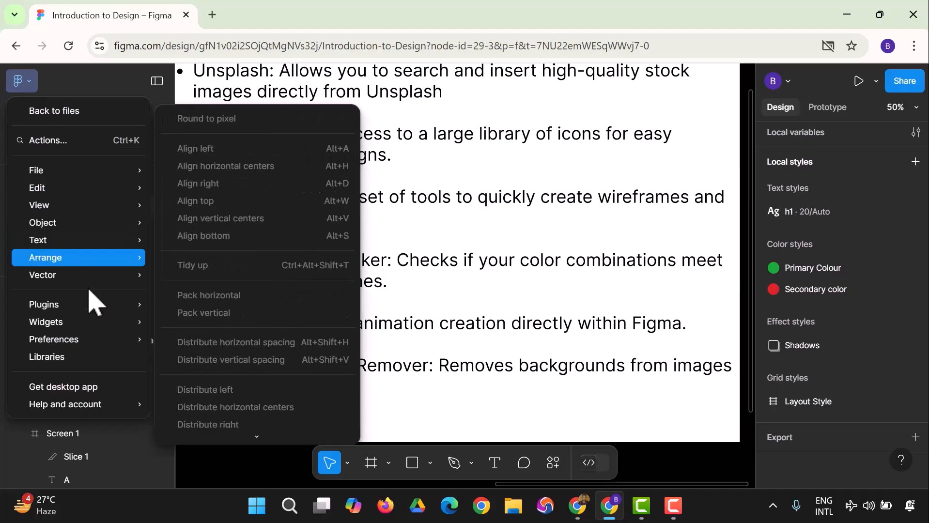
pyautogui.moveTo(44, 306)
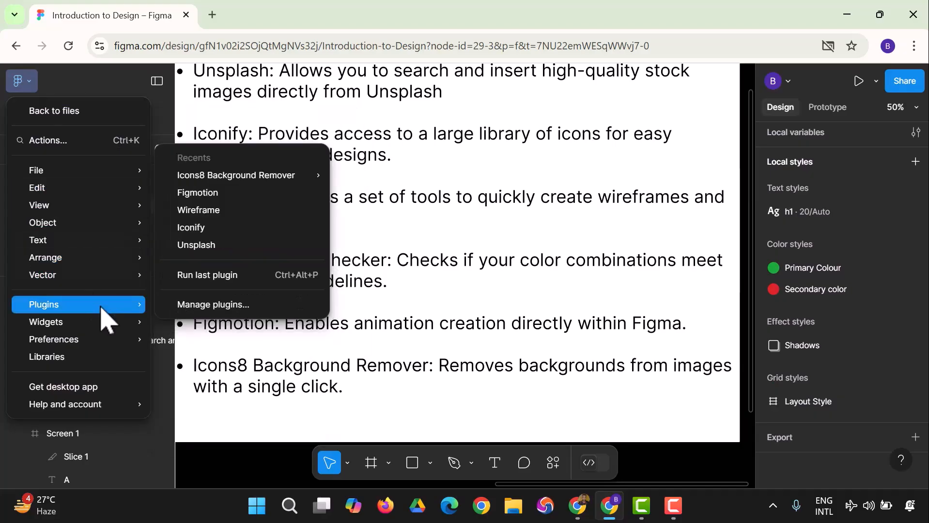